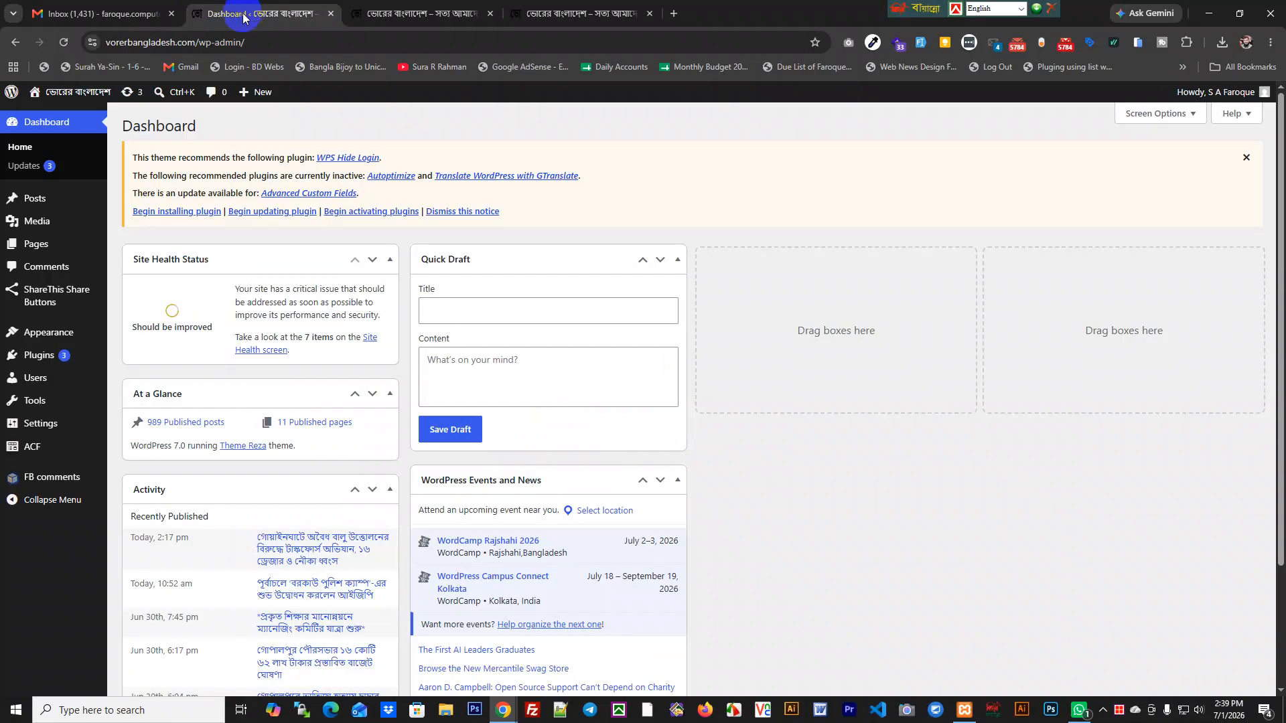
Open All Categories Settings in the theme customizer and set Category No. Show (Admin Only) to Yes
left_click(59, 335)
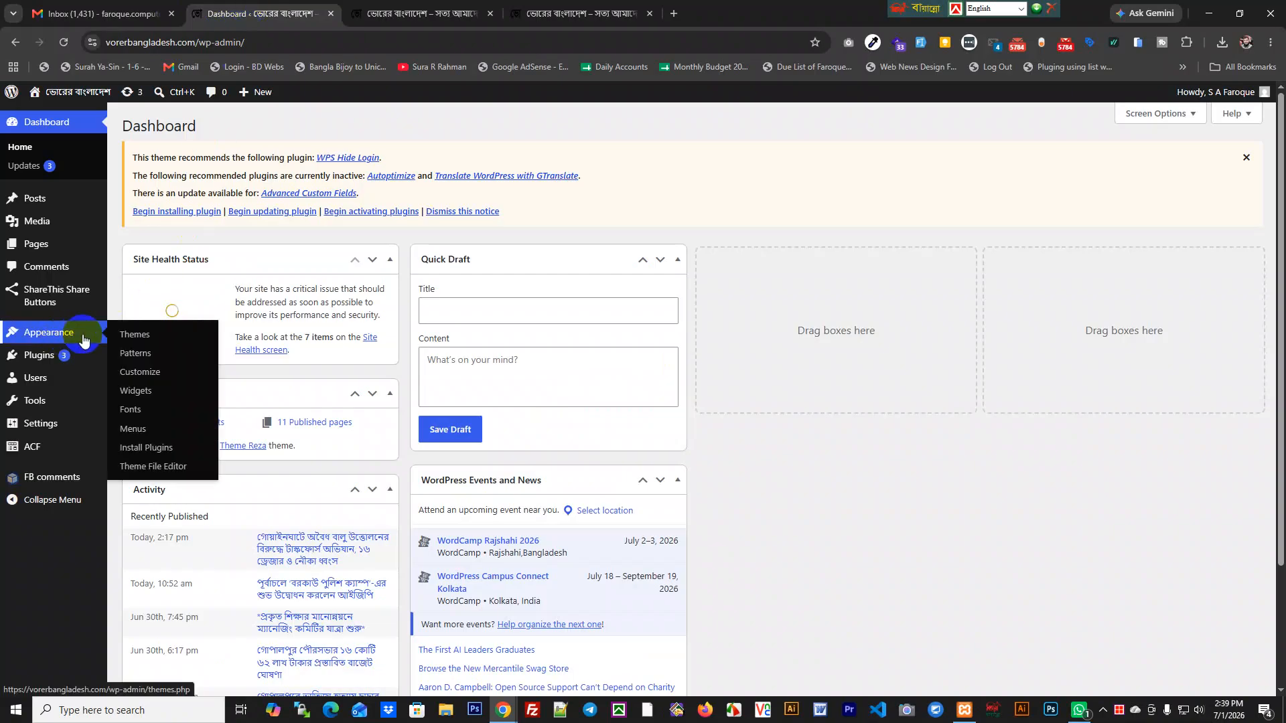
left_click(149, 379)
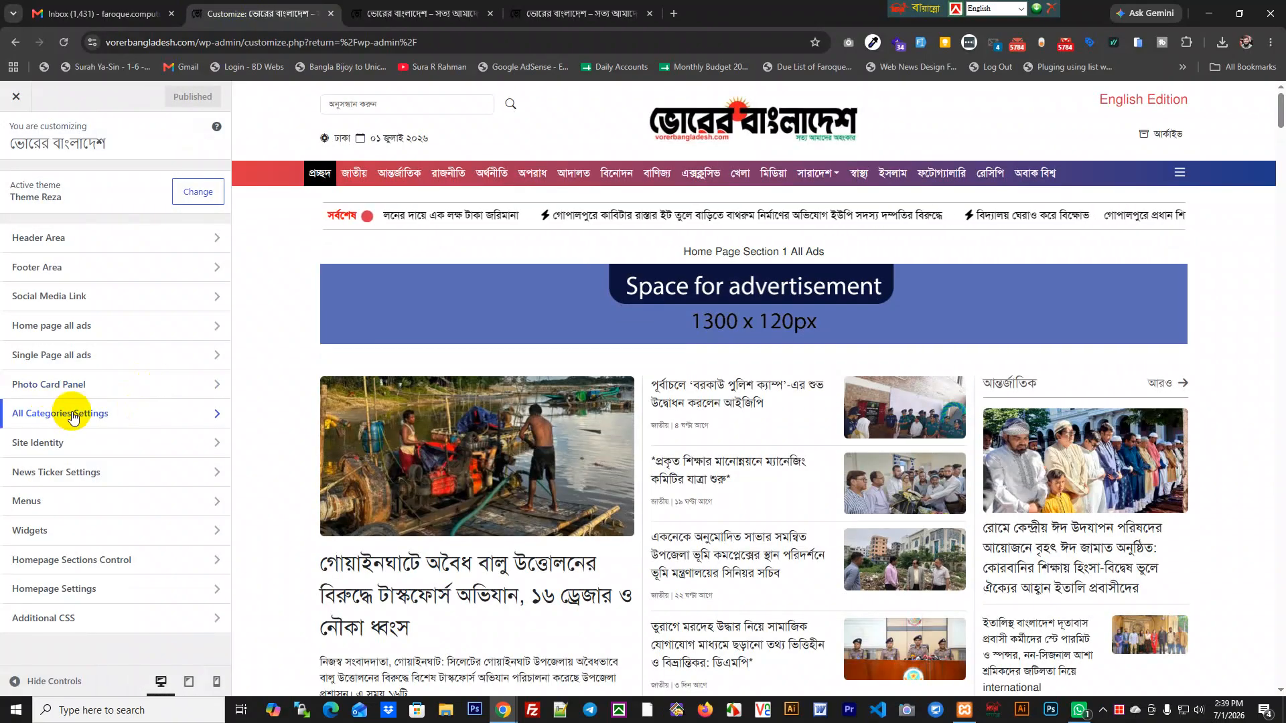
left_click(73, 415)
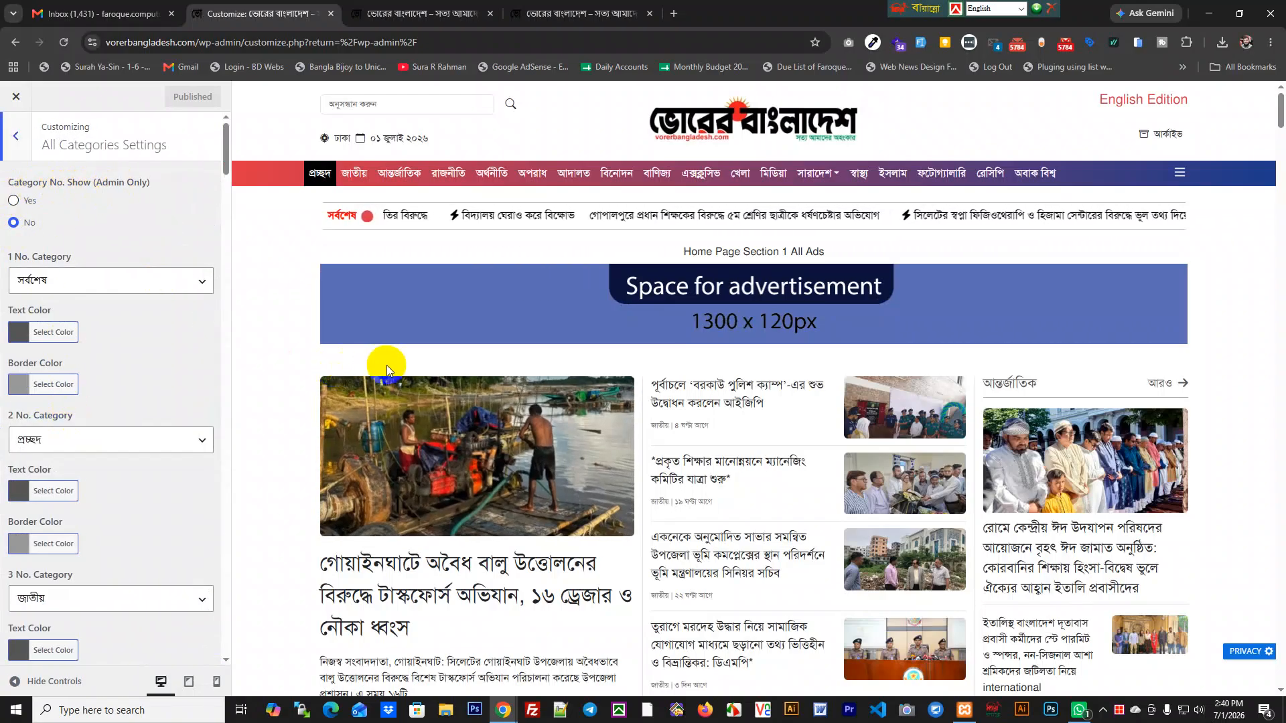
left_click(13, 203)
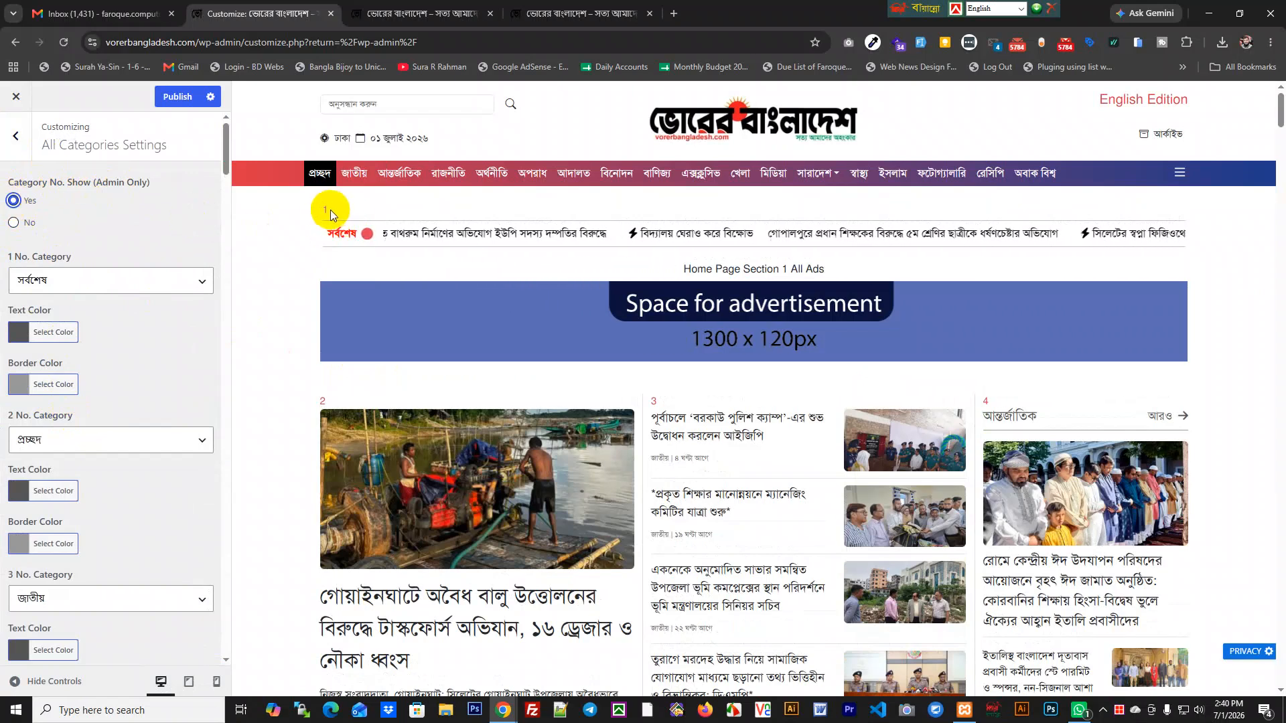
Try আন্তর্জাতিক as the 1 No. Category and set it back to সর্বশেষ
left_click(139, 282)
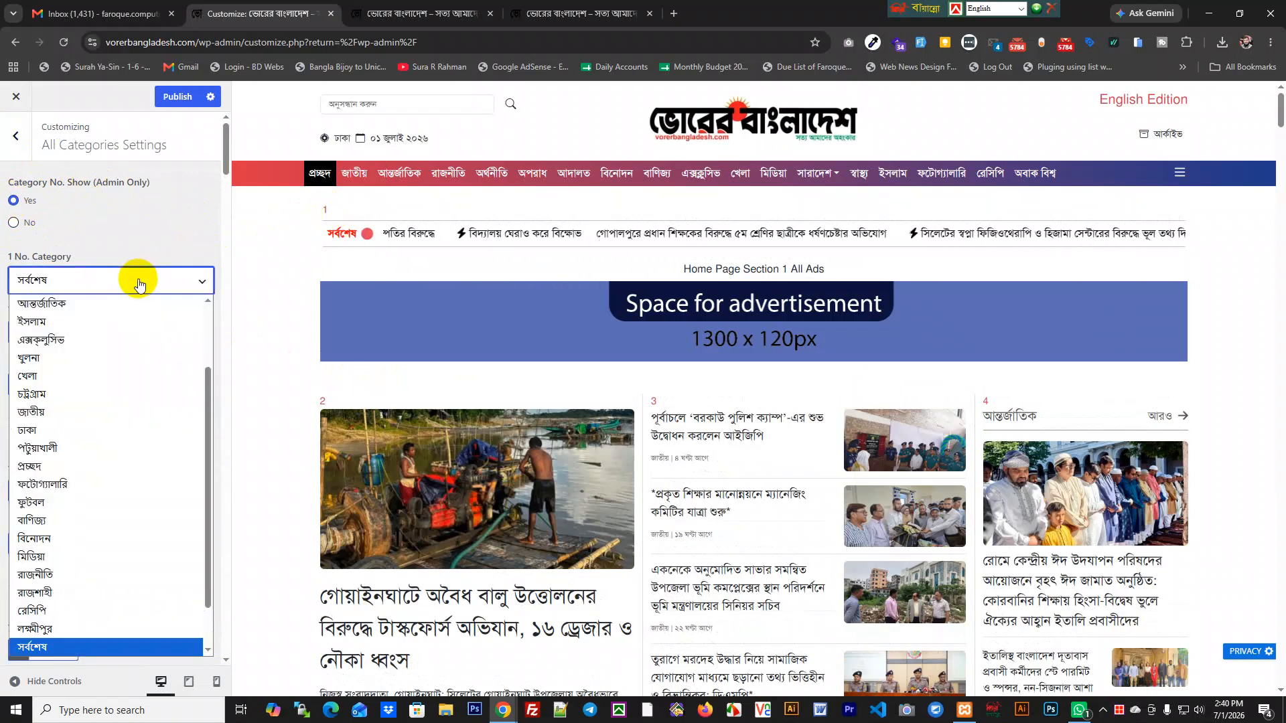
left_click(128, 303)
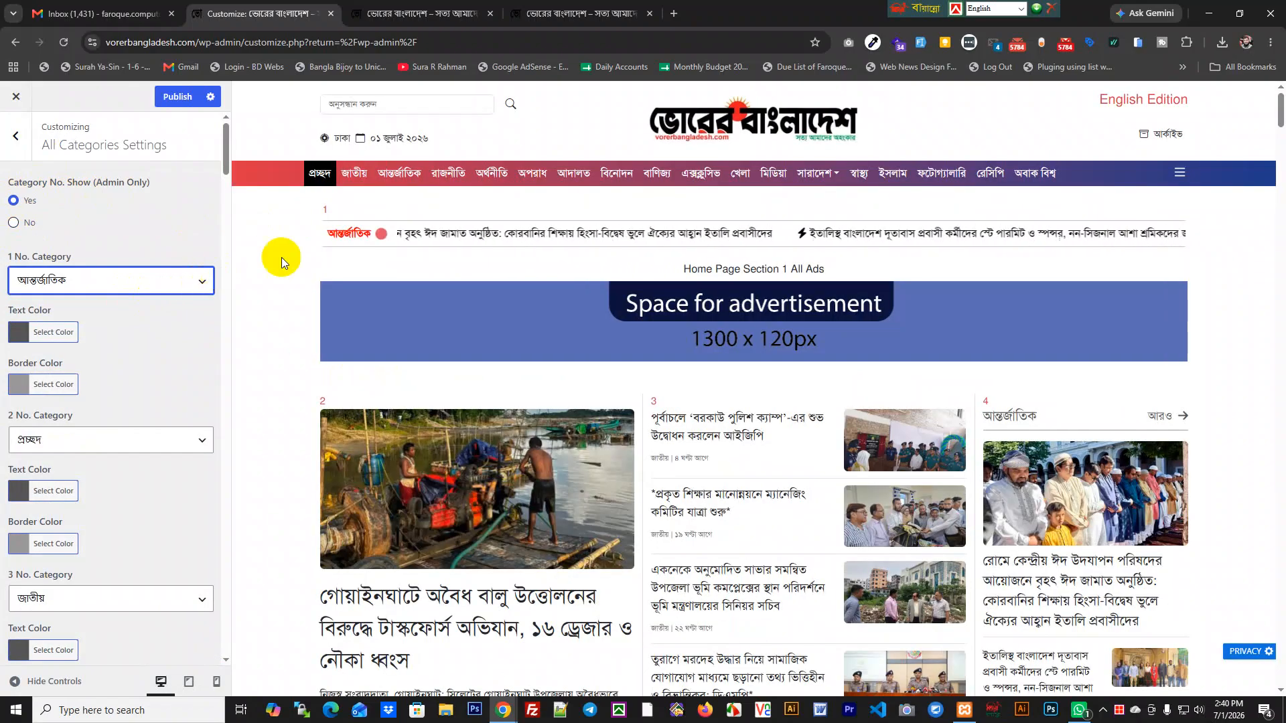
left_click(164, 282)
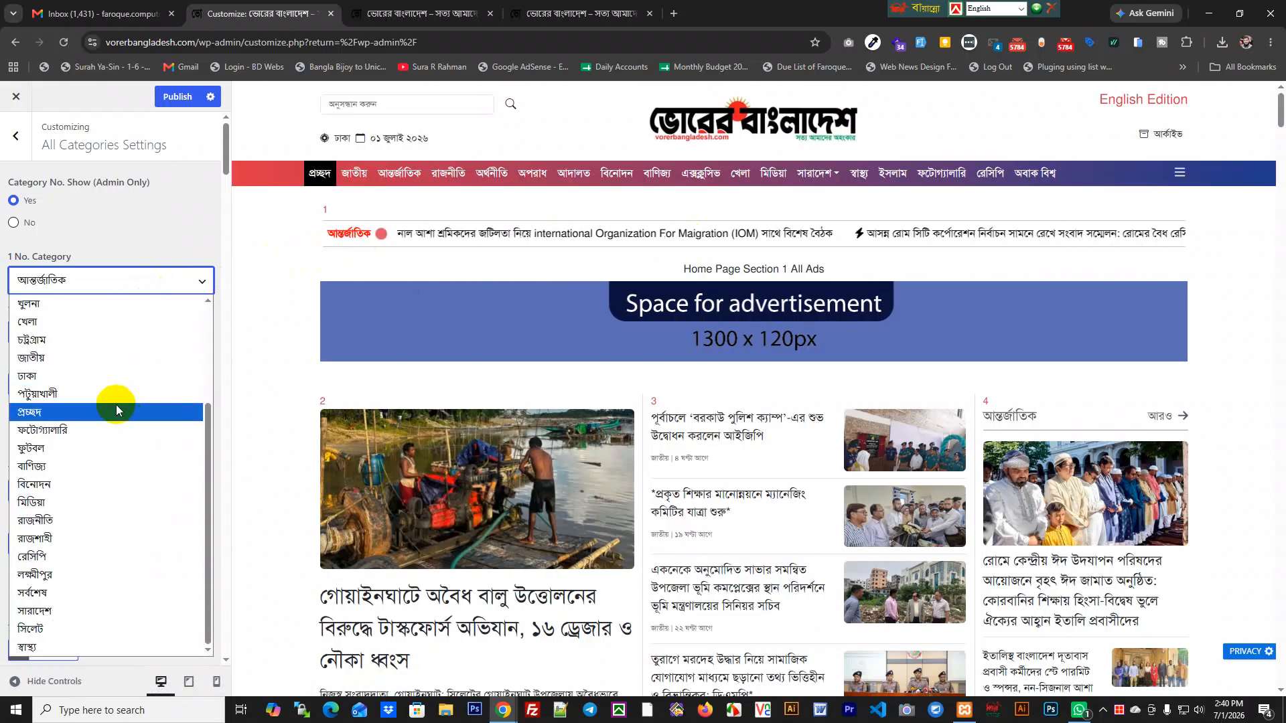
scroll(114, 418, "up", 2)
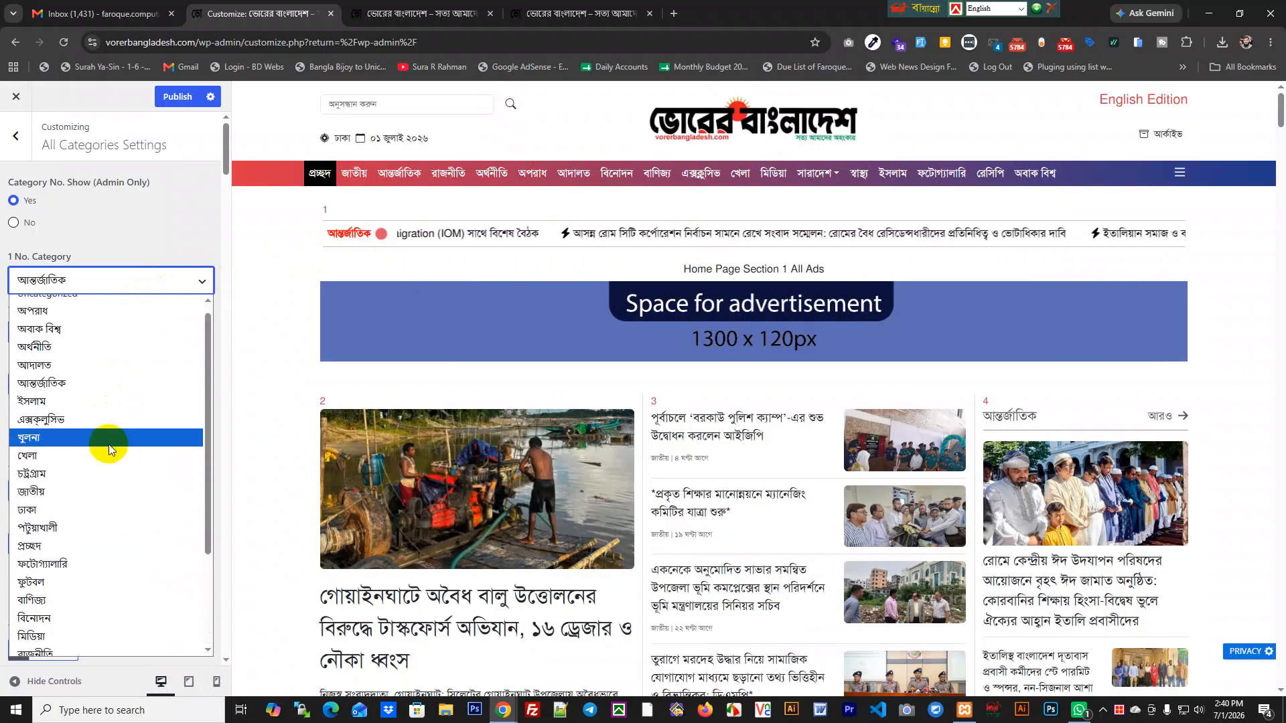
scroll(87, 372, "down", 2)
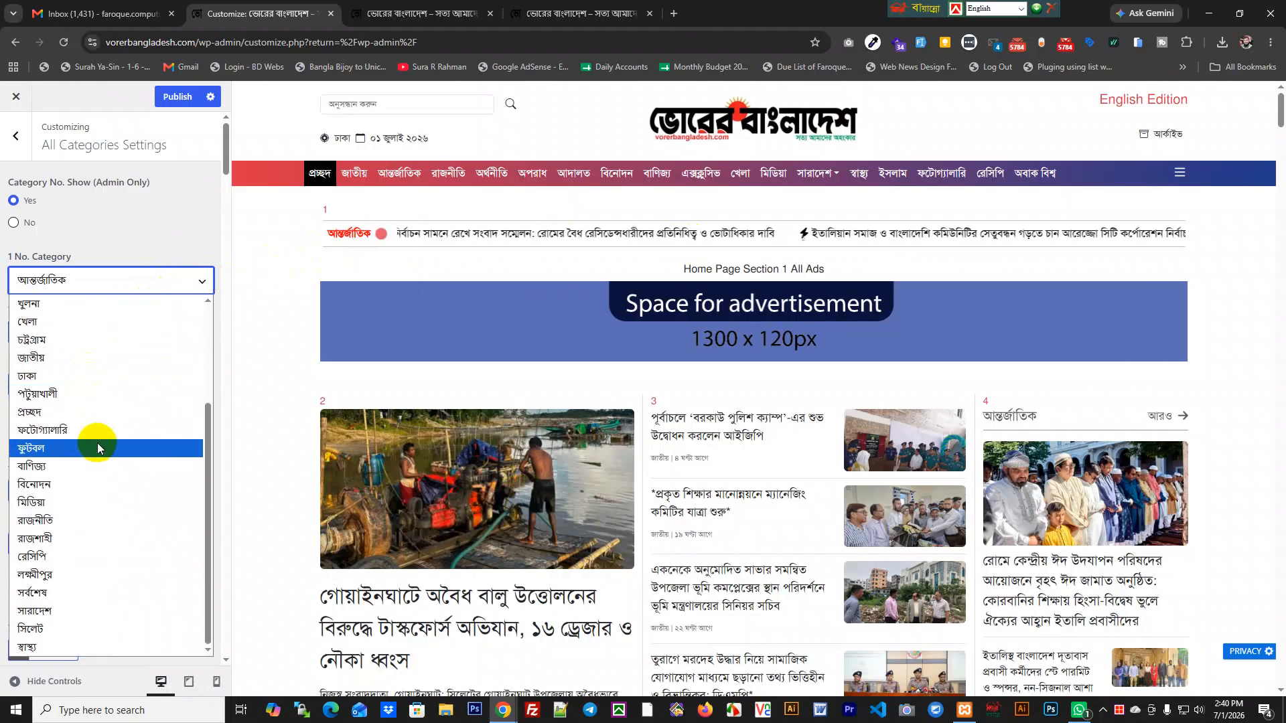
left_click(75, 592)
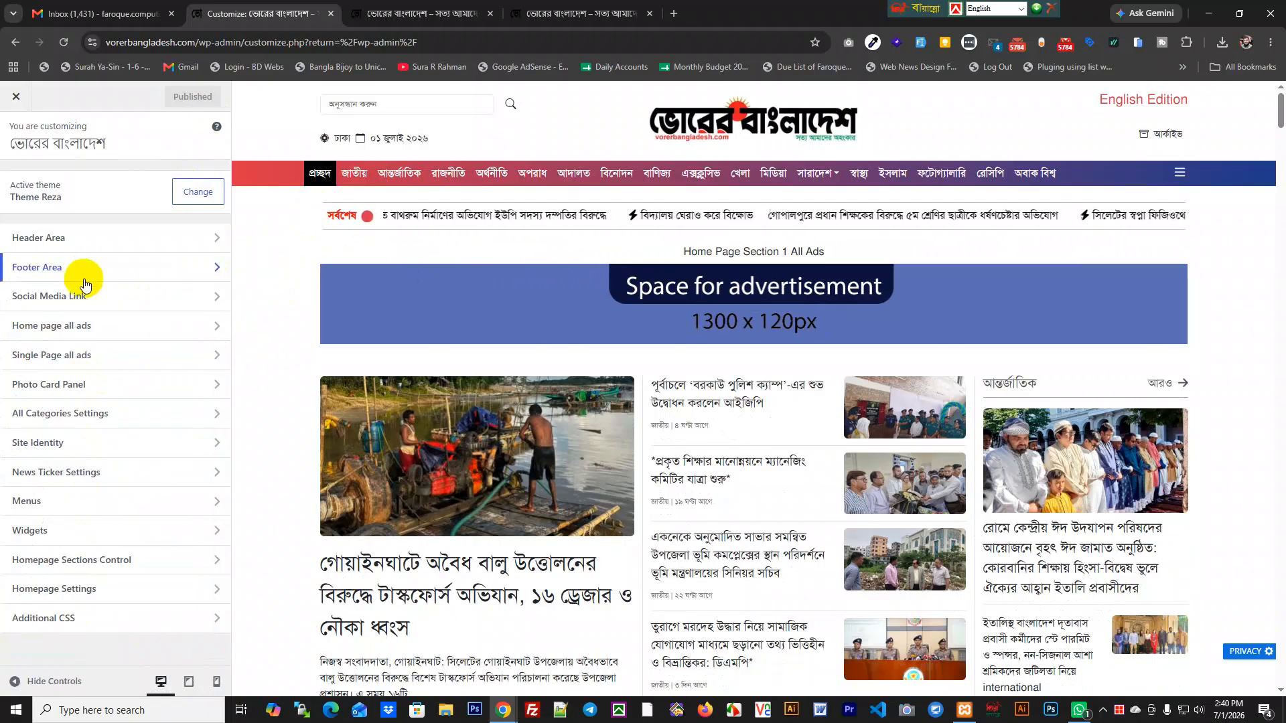
Reopen All Categories Settings and compare the numbered category fields with the section numbers 1 to 5 in the homepage preview
left_click(92, 413)
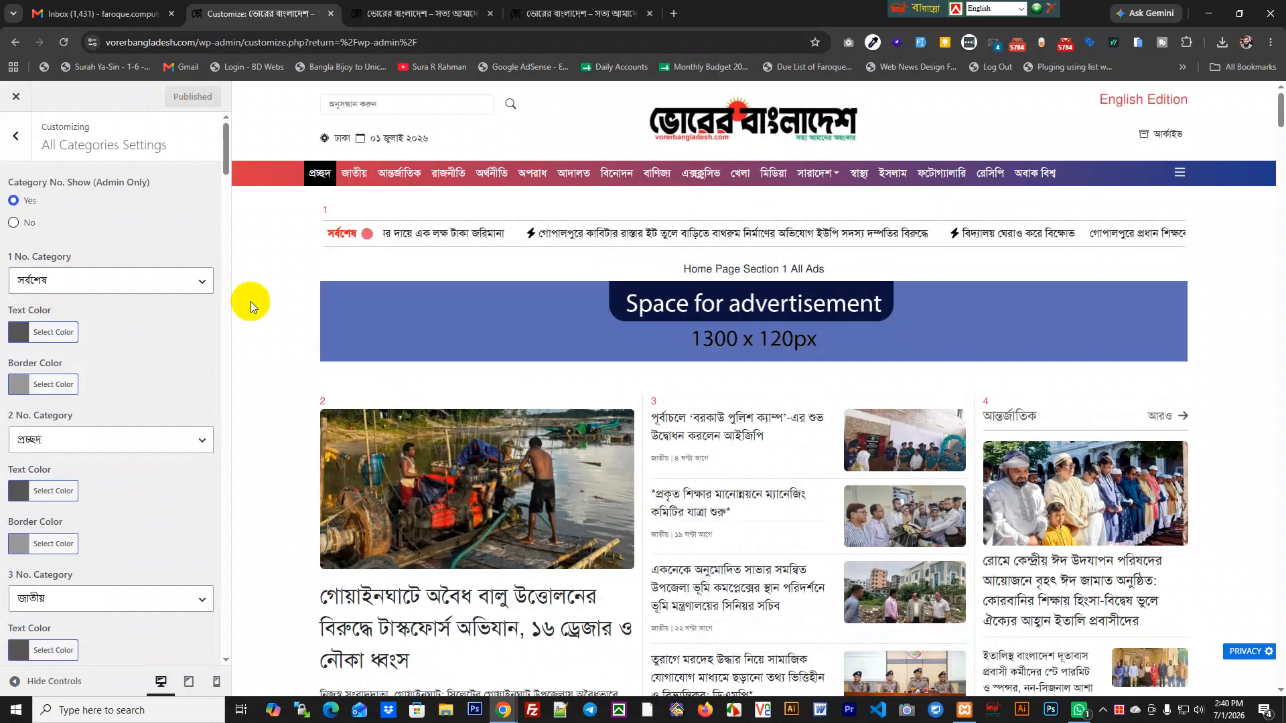
left_click(448, 456)
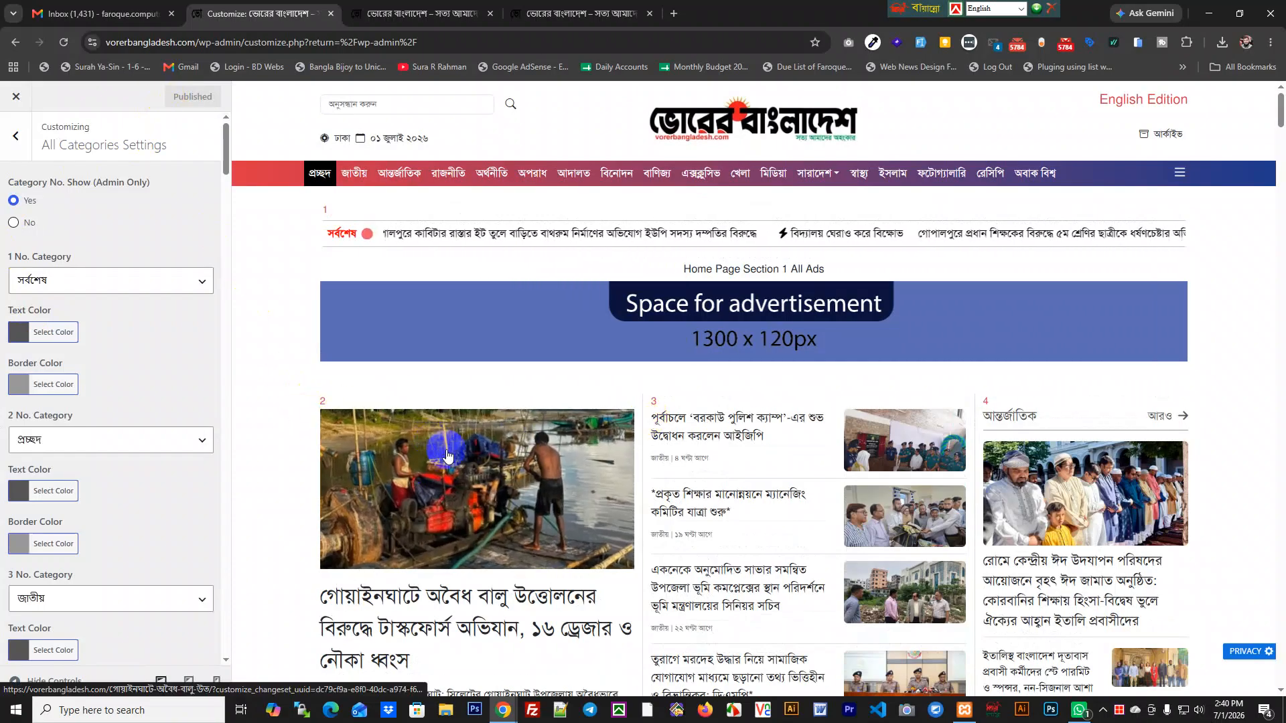
left_click(99, 440)
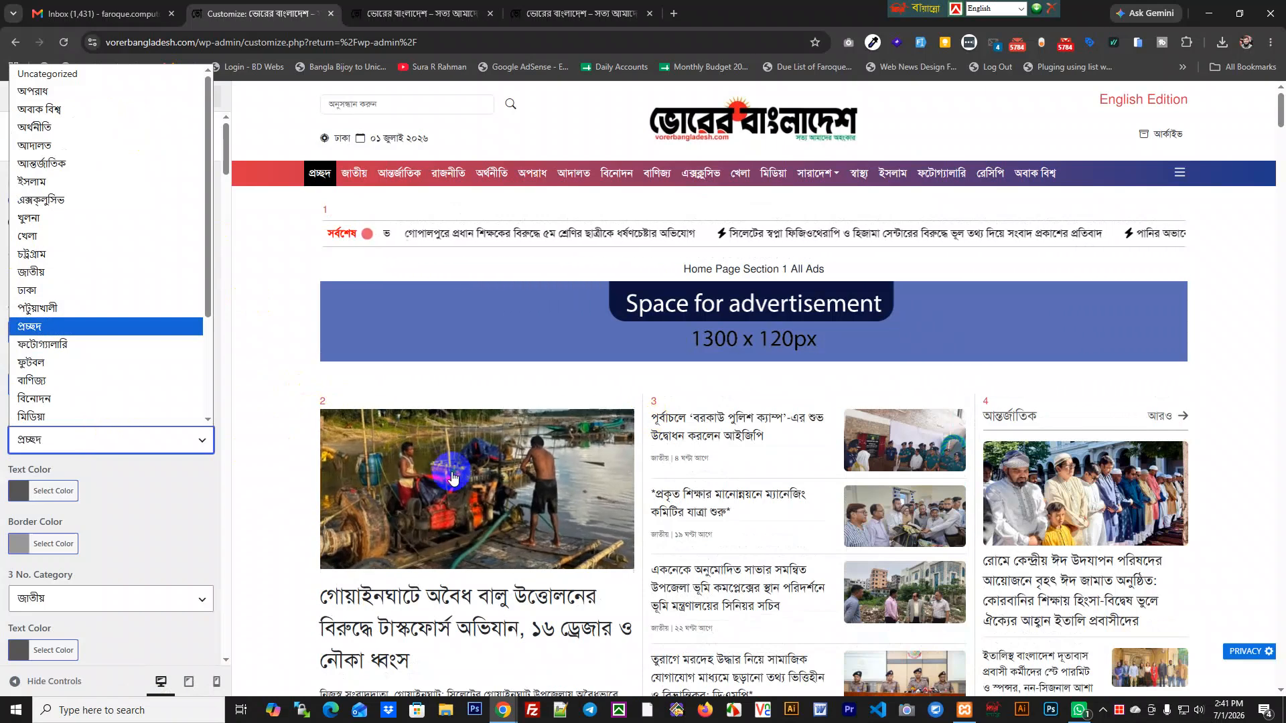
left_click(337, 399)
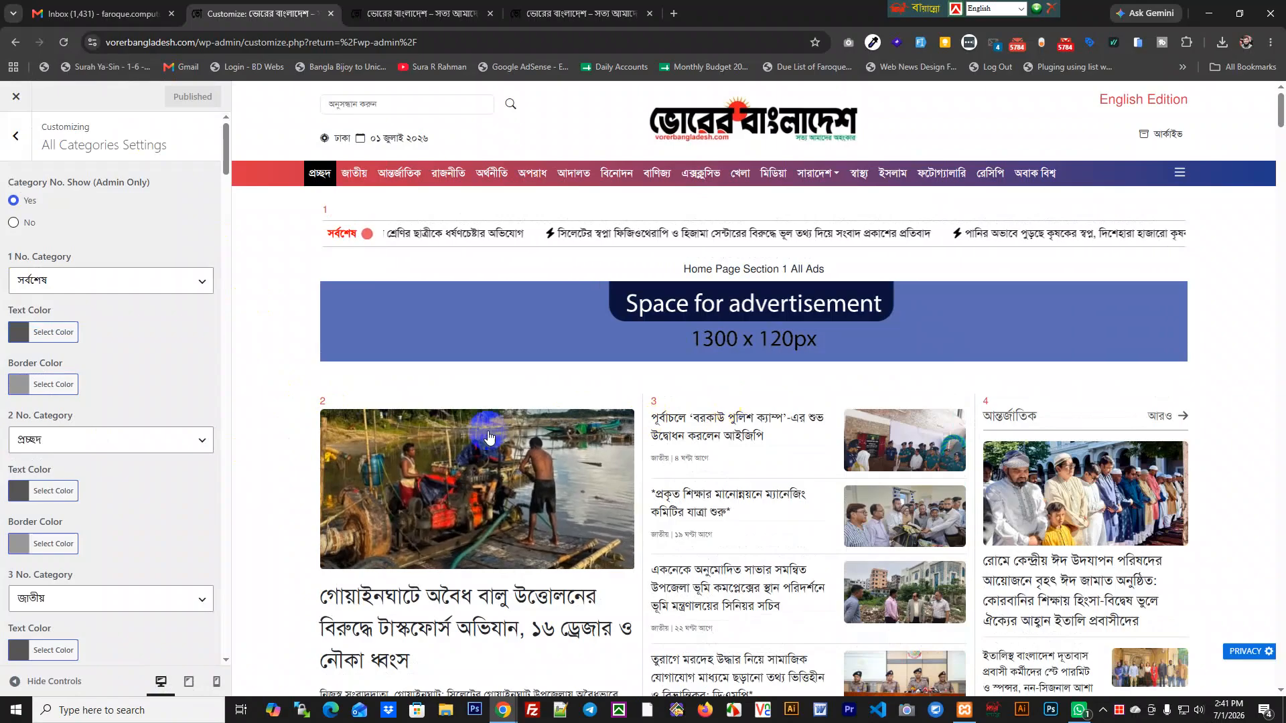
scroll(28, 511, "down", 1)
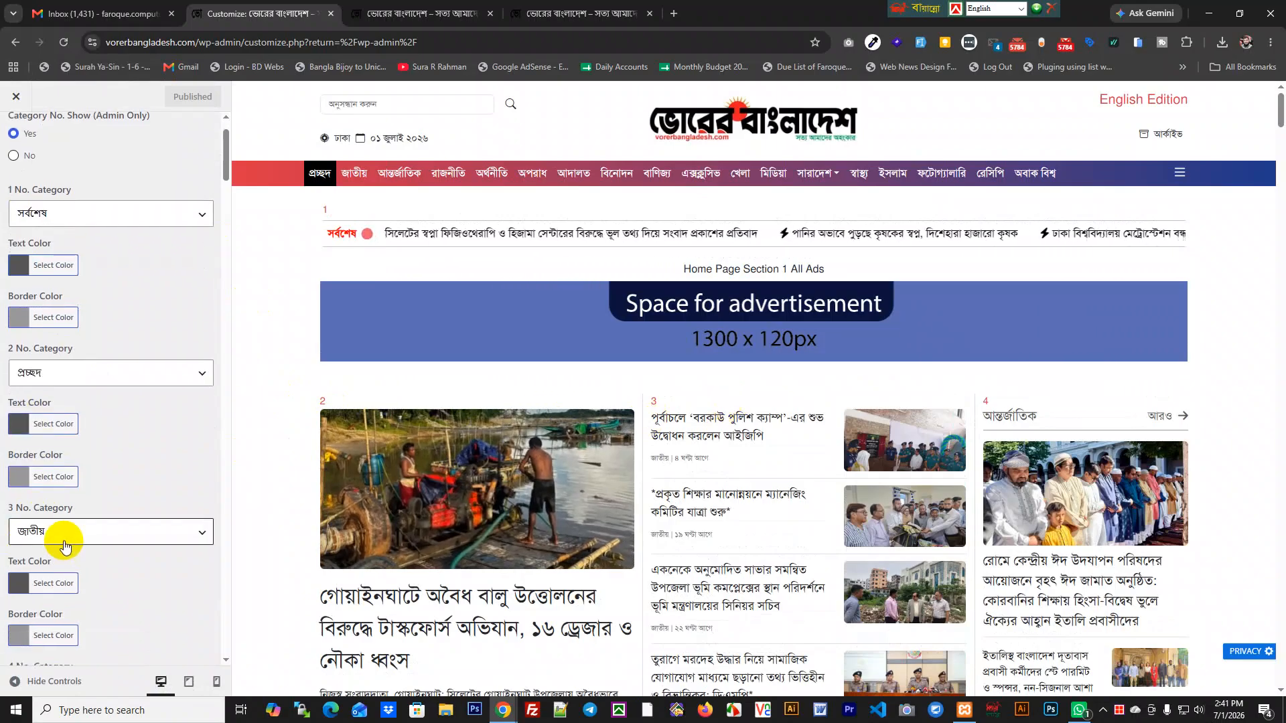
scroll(991, 398, "down", 2)
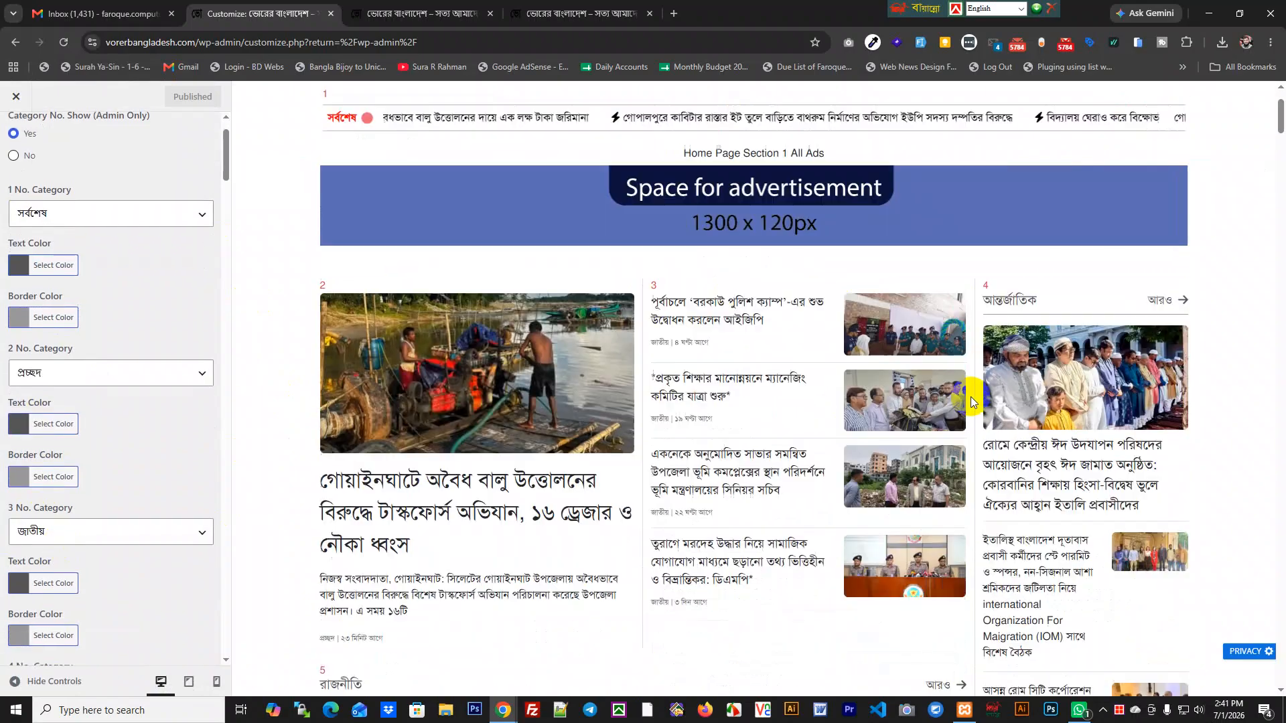
scroll(971, 400, "down", 5)
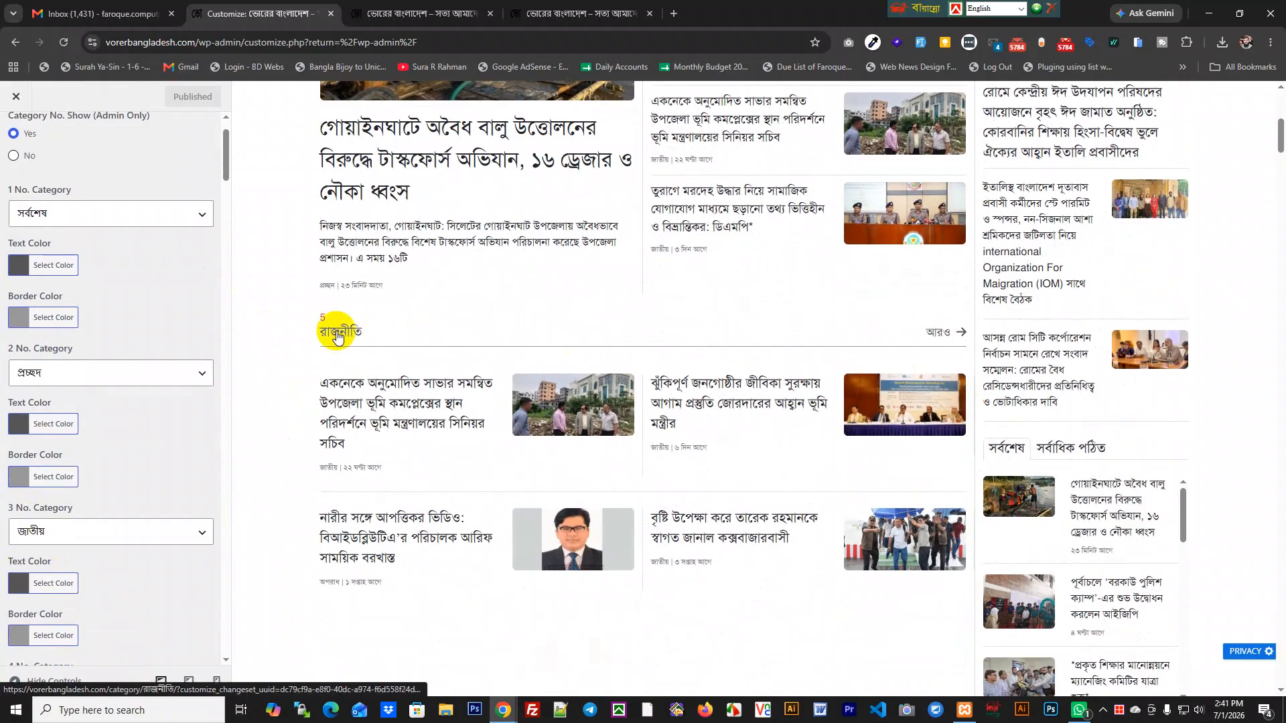
left_click(321, 318)
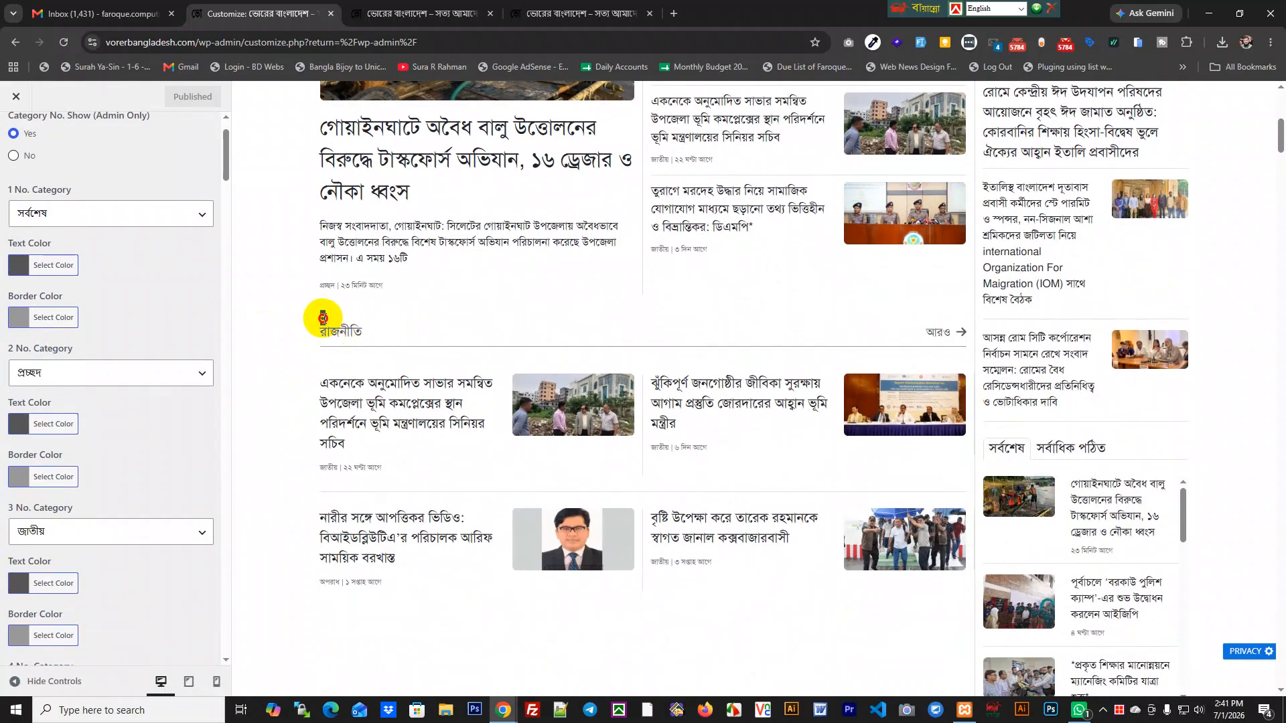
Set the 5 No. Category to অপরাধ and publish the change
scroll(152, 396, "down", 5)
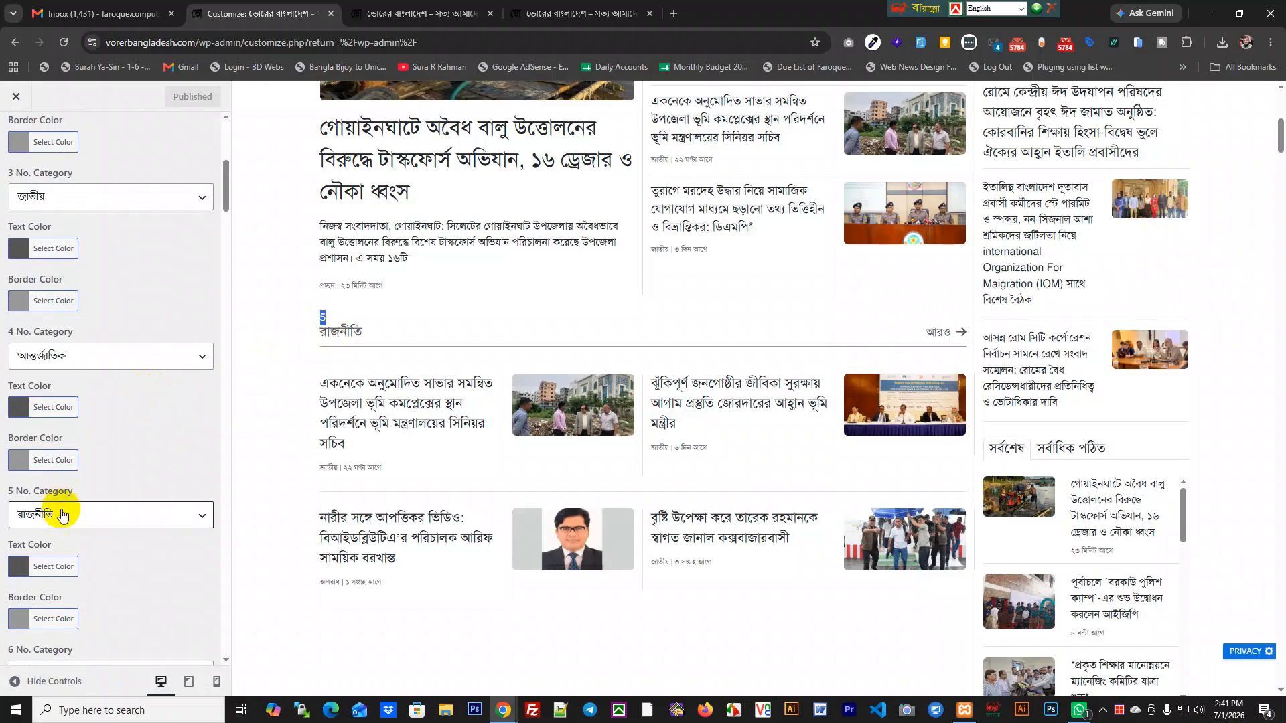
left_click(101, 513)
scroll(67, 149, "up", 1)
left_click(62, 164)
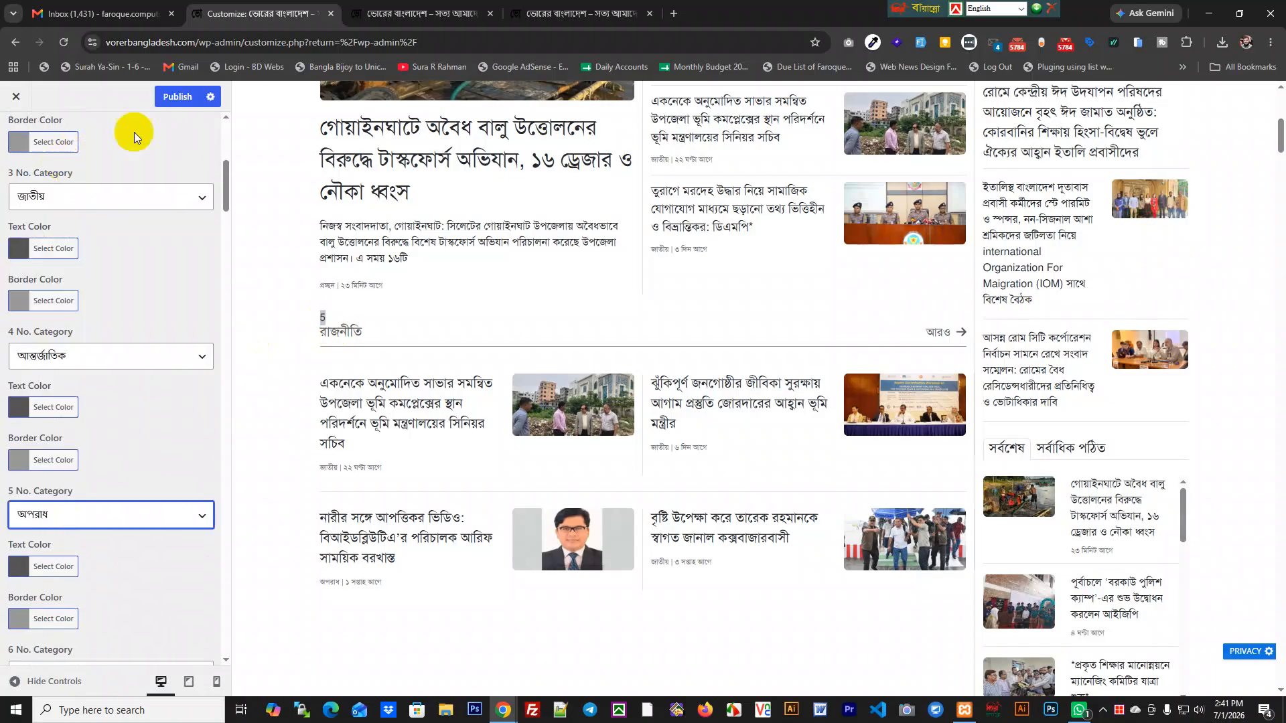
Check the category 5 section on the reloaded preview page and look over the numbered sections on the live homepage
left_click(576, 14)
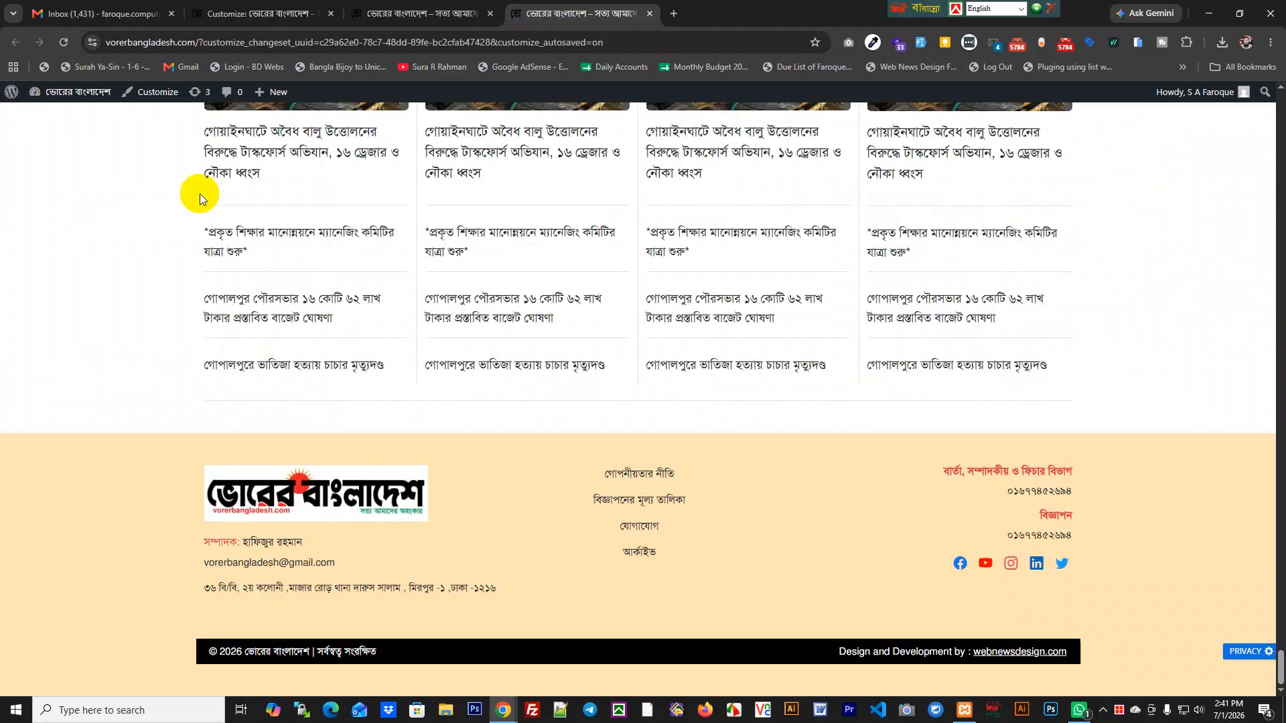
right_click(151, 187)
left_click(187, 248)
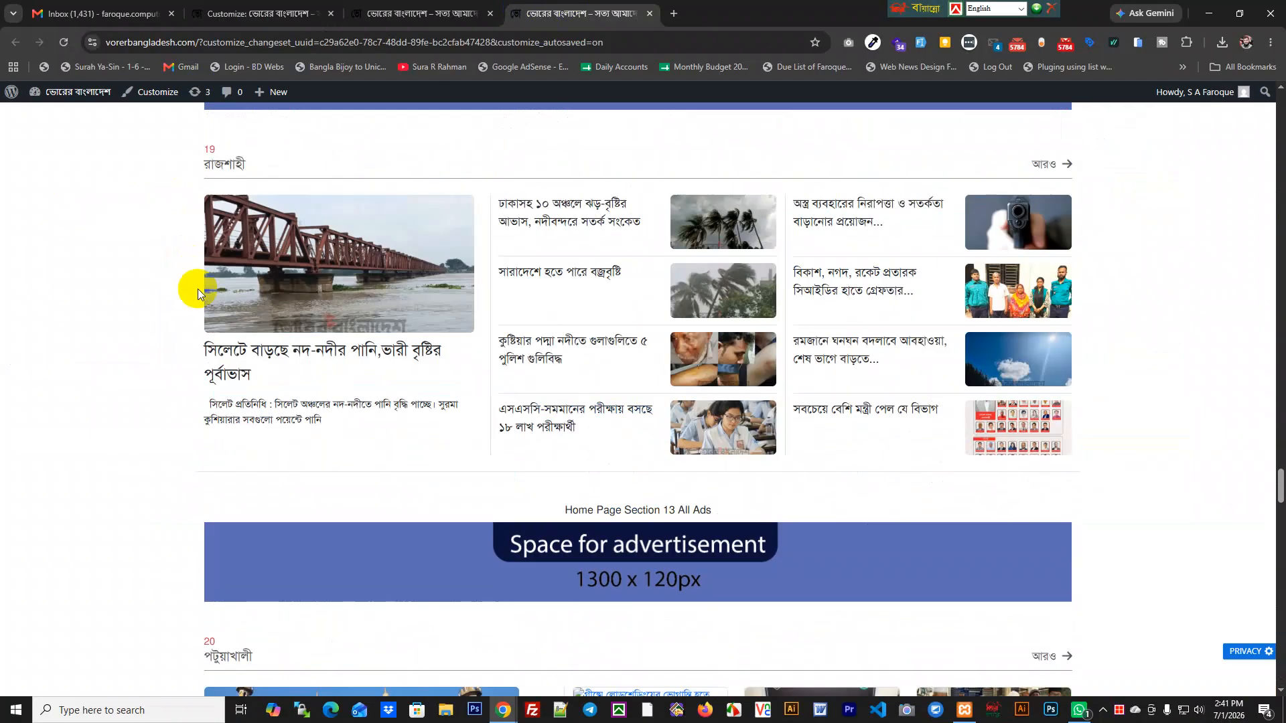
scroll(118, 308, "down", 10)
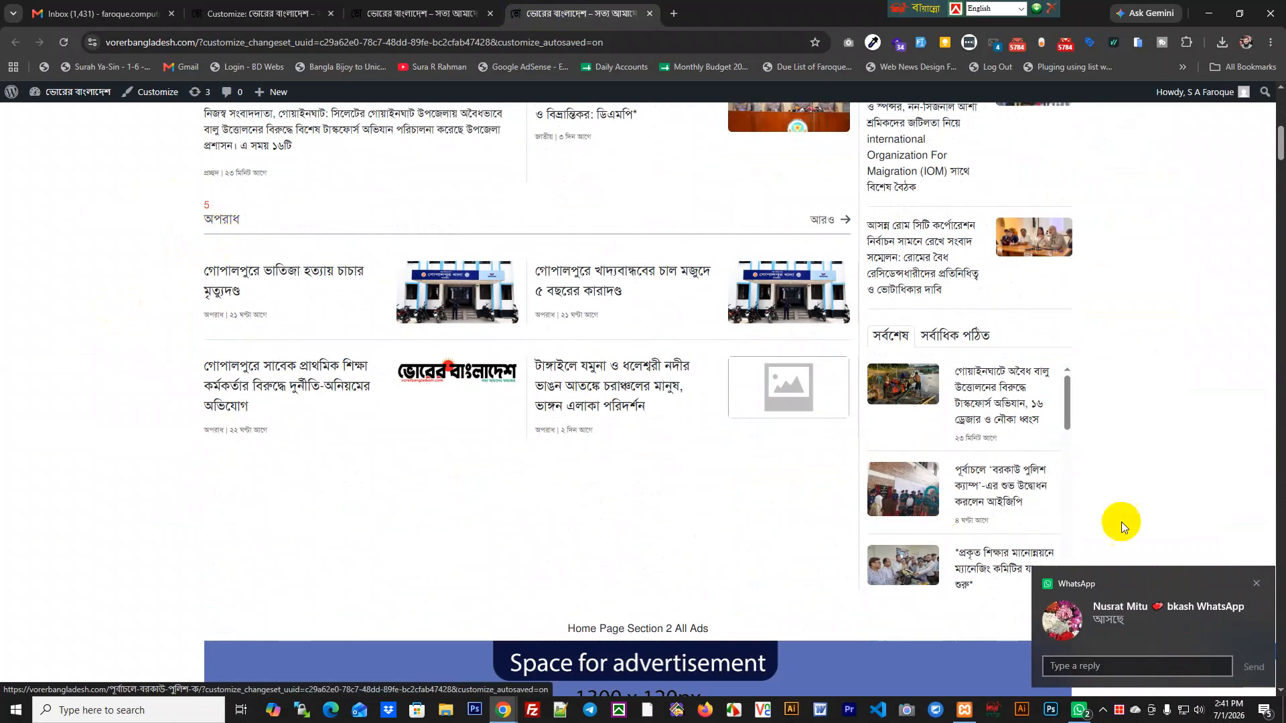
left_click(1256, 584)
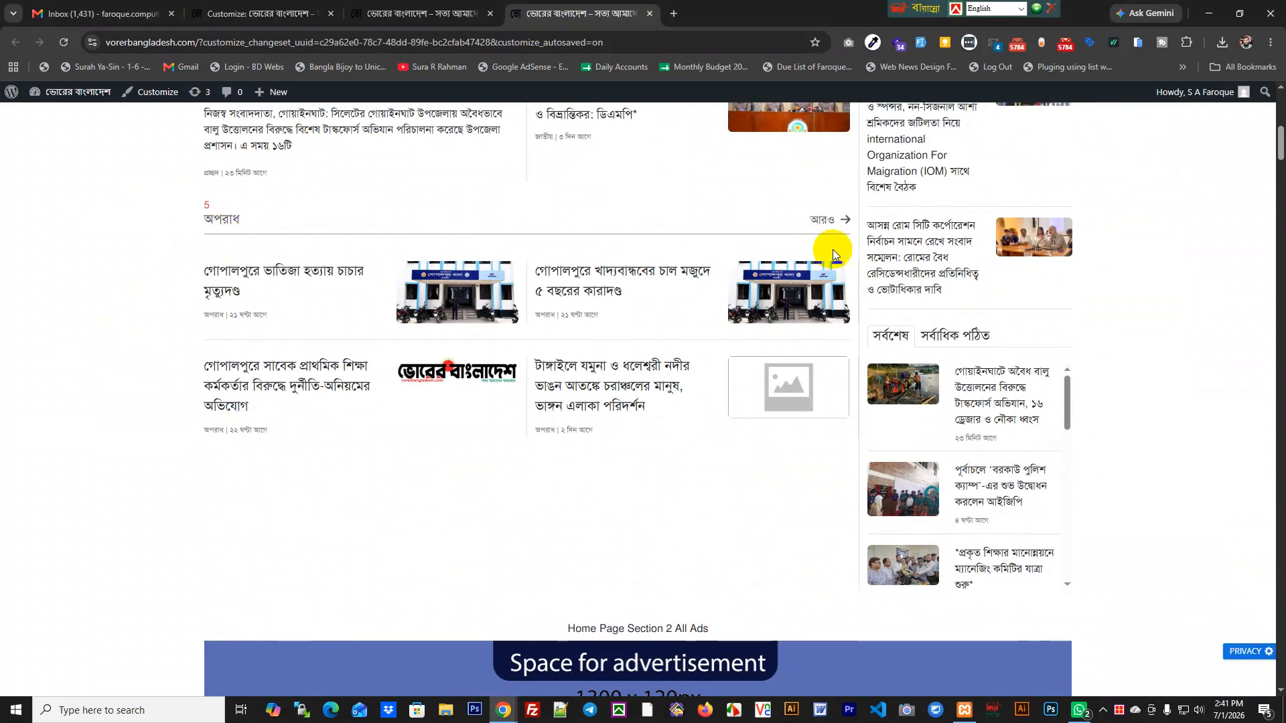
left_click(438, 14)
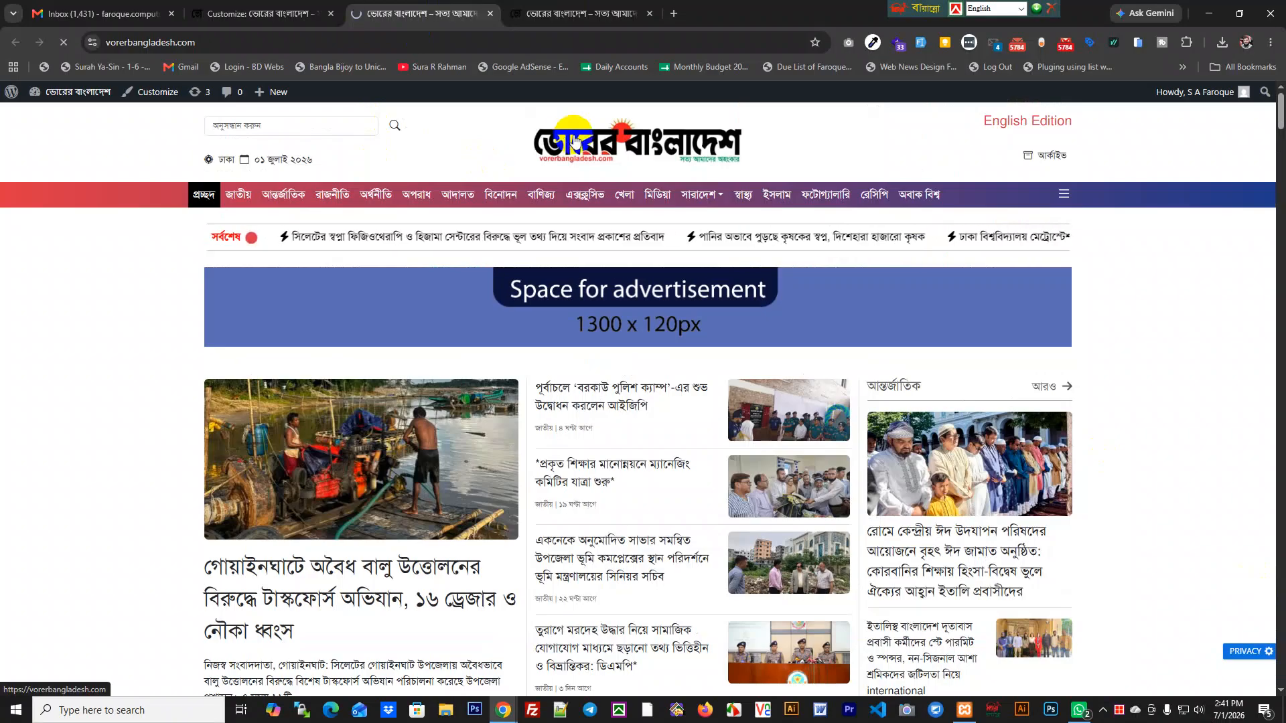
scroll(115, 379, "down", 10)
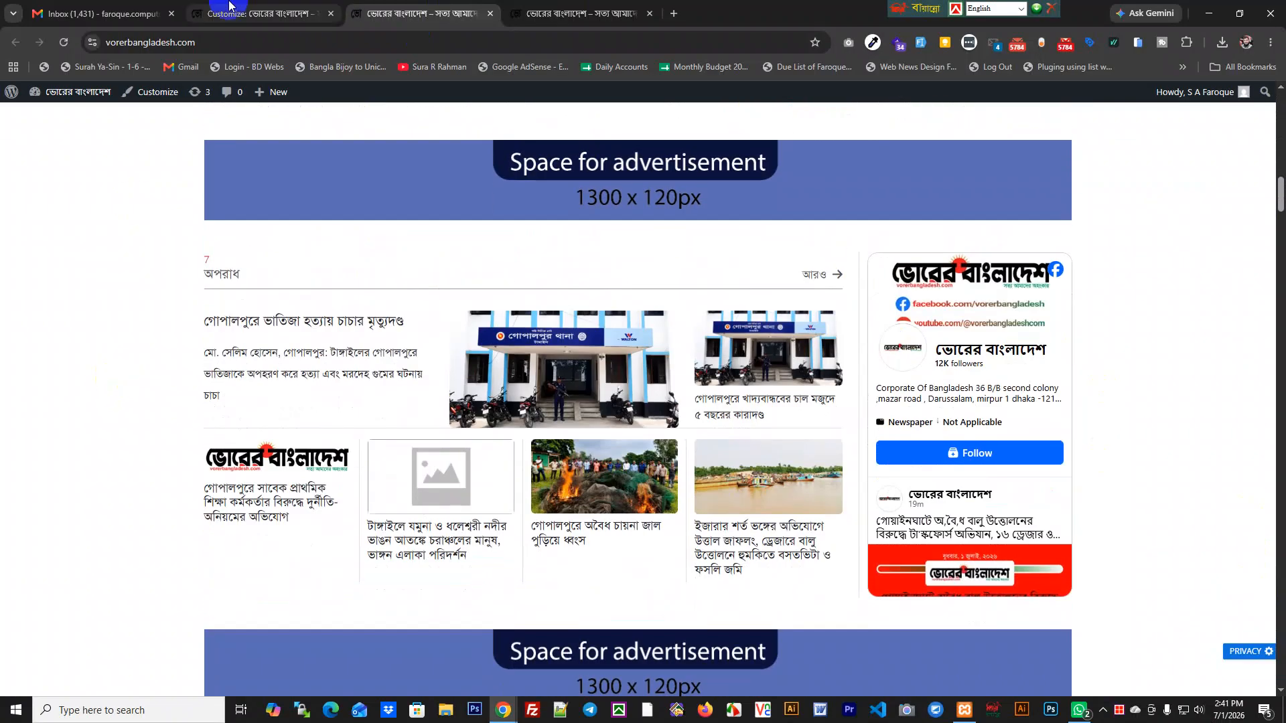
Return to the customizer, try ইসলাম as the 1 No. Category and restore সর্বশেষ
left_click(293, 16)
scroll(95, 284, "up", 6)
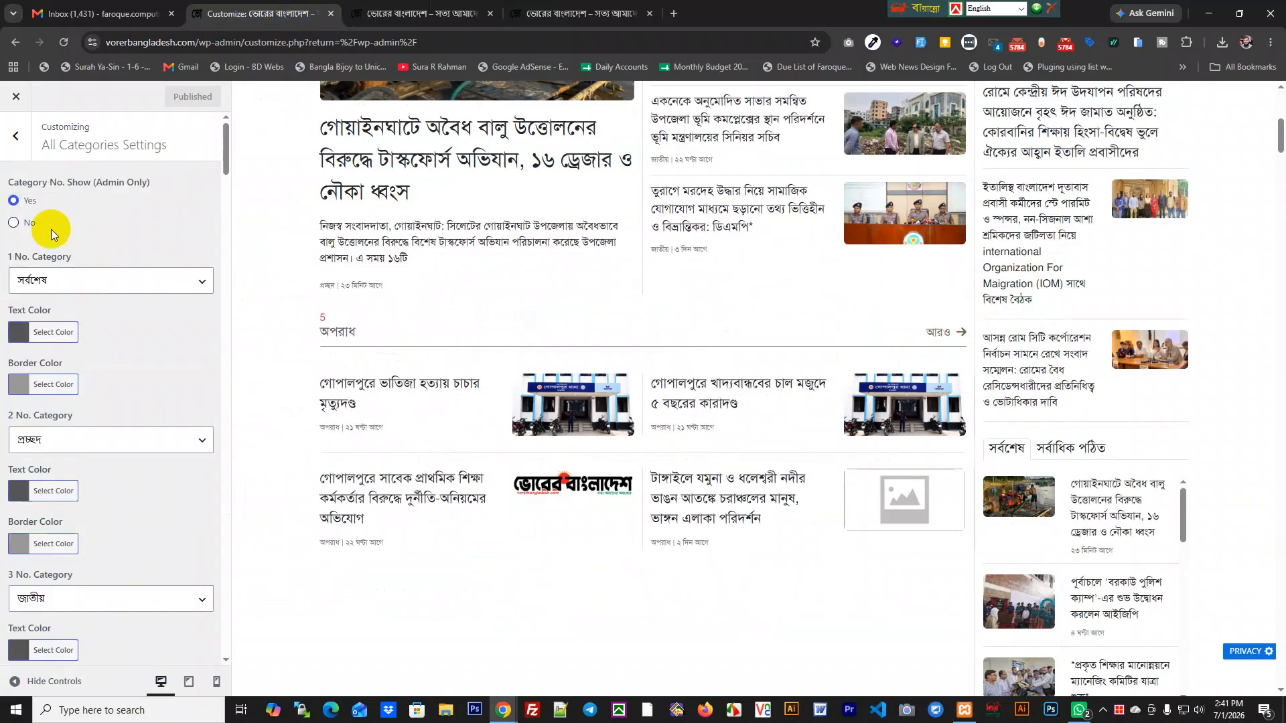
left_click(66, 289)
left_click(71, 322)
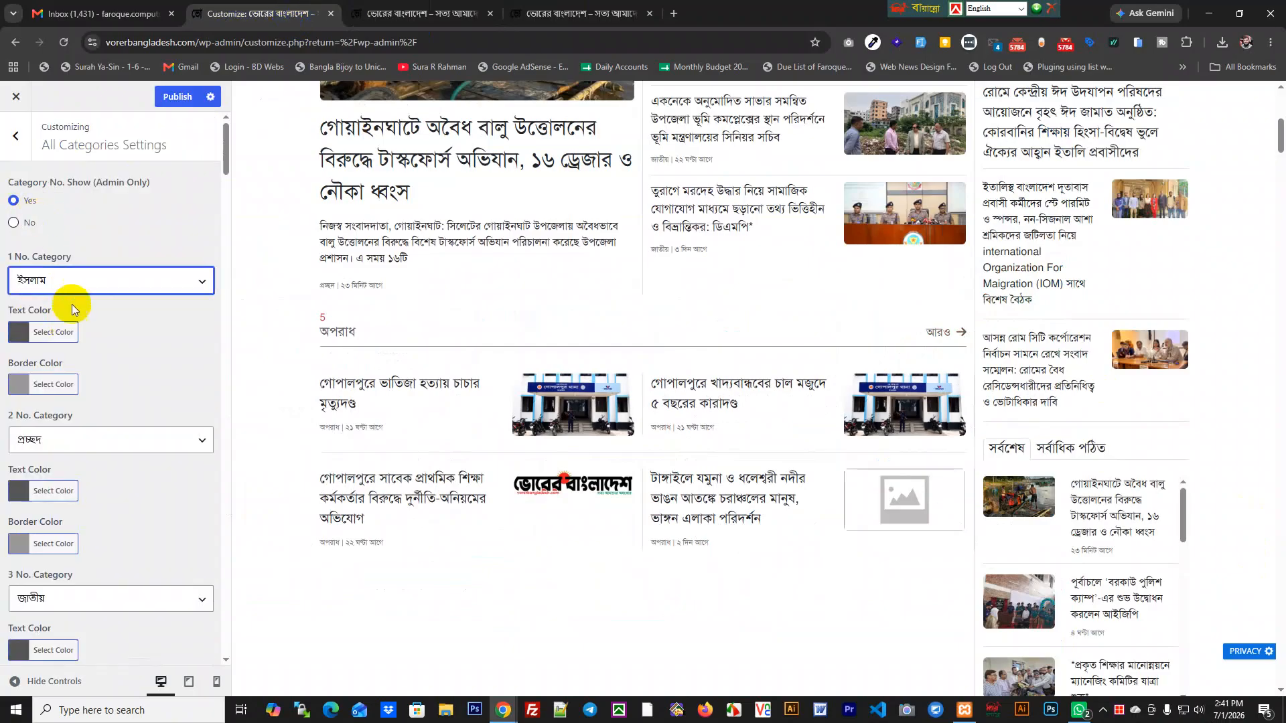
left_click(73, 288)
scroll(98, 469, "down", 5)
left_click(77, 587)
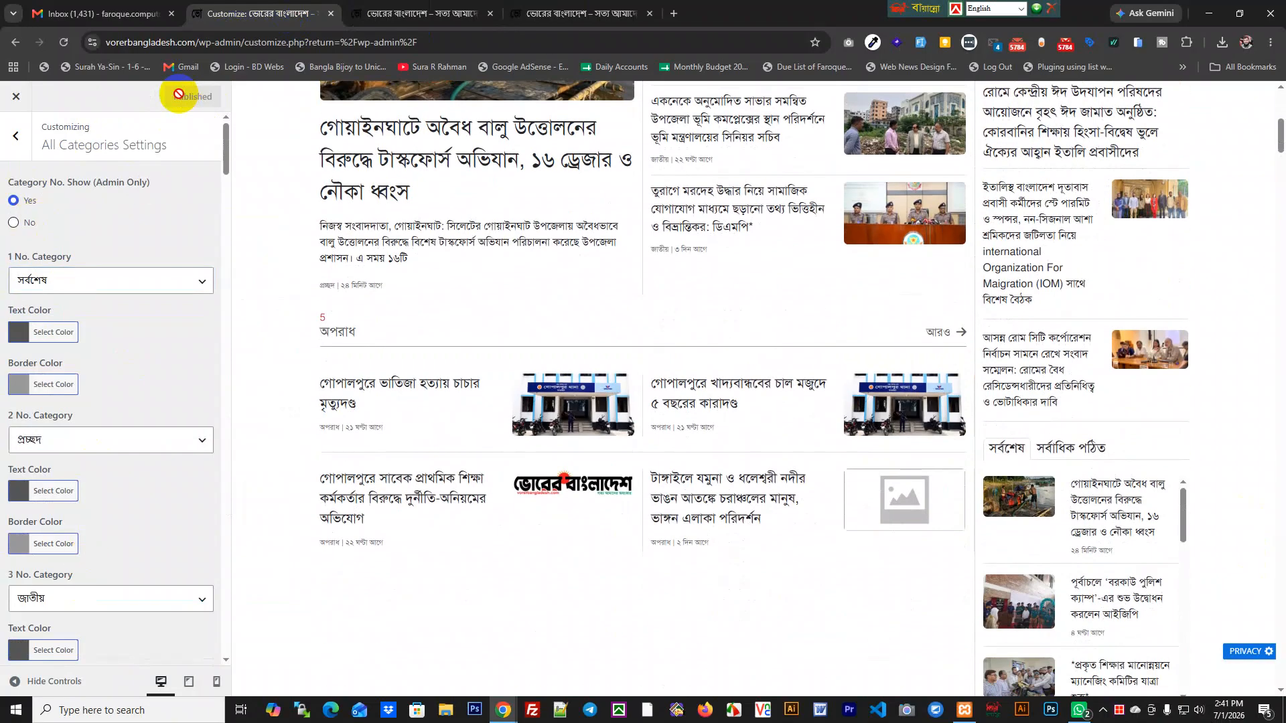
Set Category No. Show (Admin Only) to No, publish the change and leave All Categories Settings
left_click(11, 228)
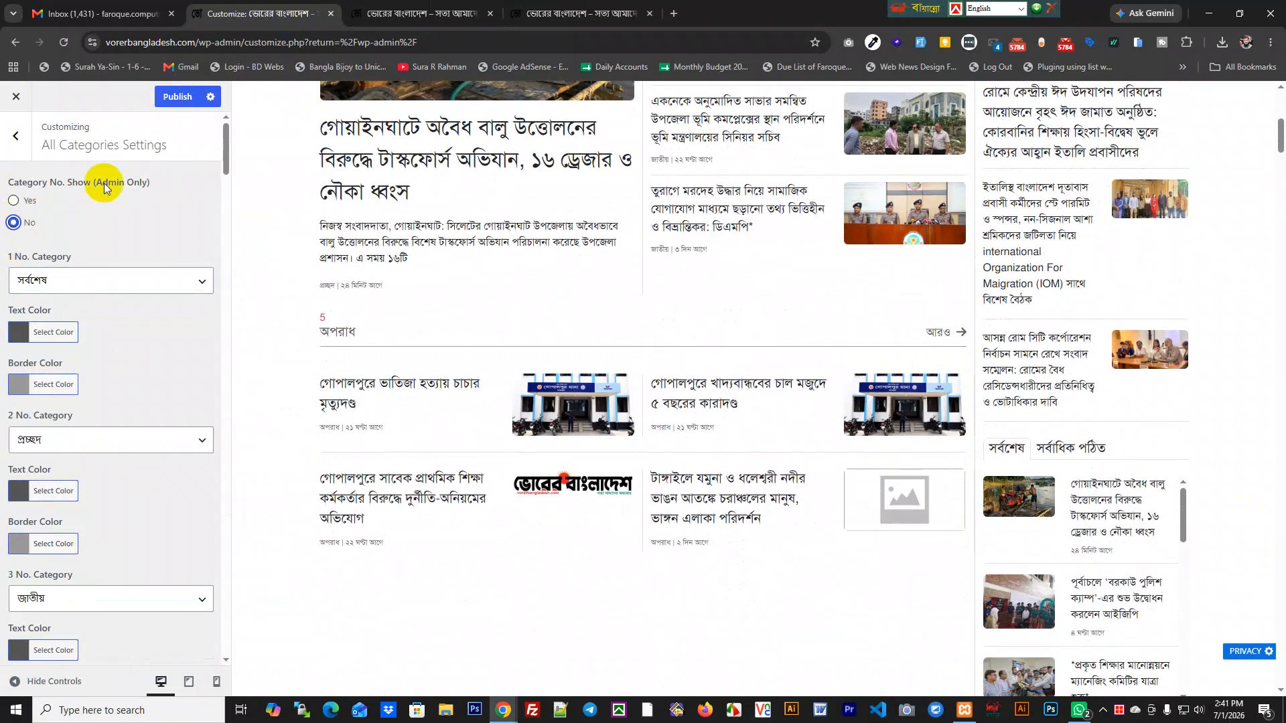
left_click(188, 95)
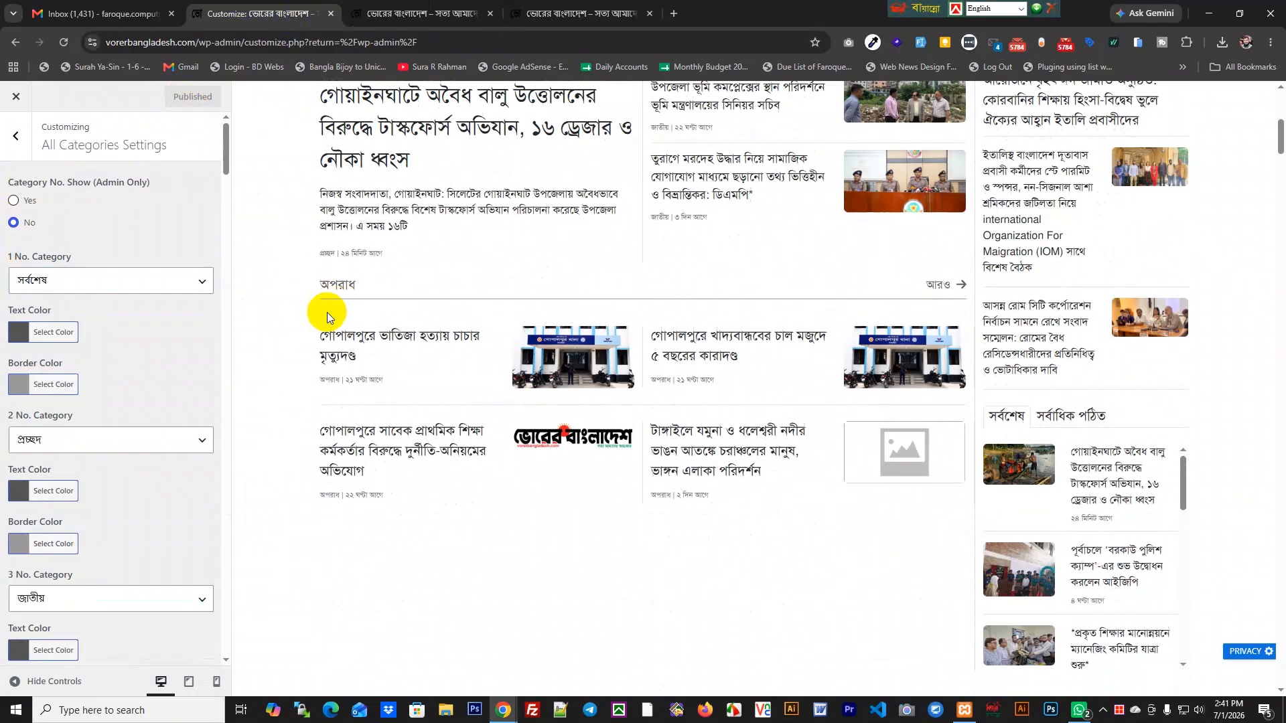
left_click(14, 138)
Open Homepage Sections Control, choose to show section labels in the preview, and highlight the Section 1 label
scroll(435, 323, "up", 7)
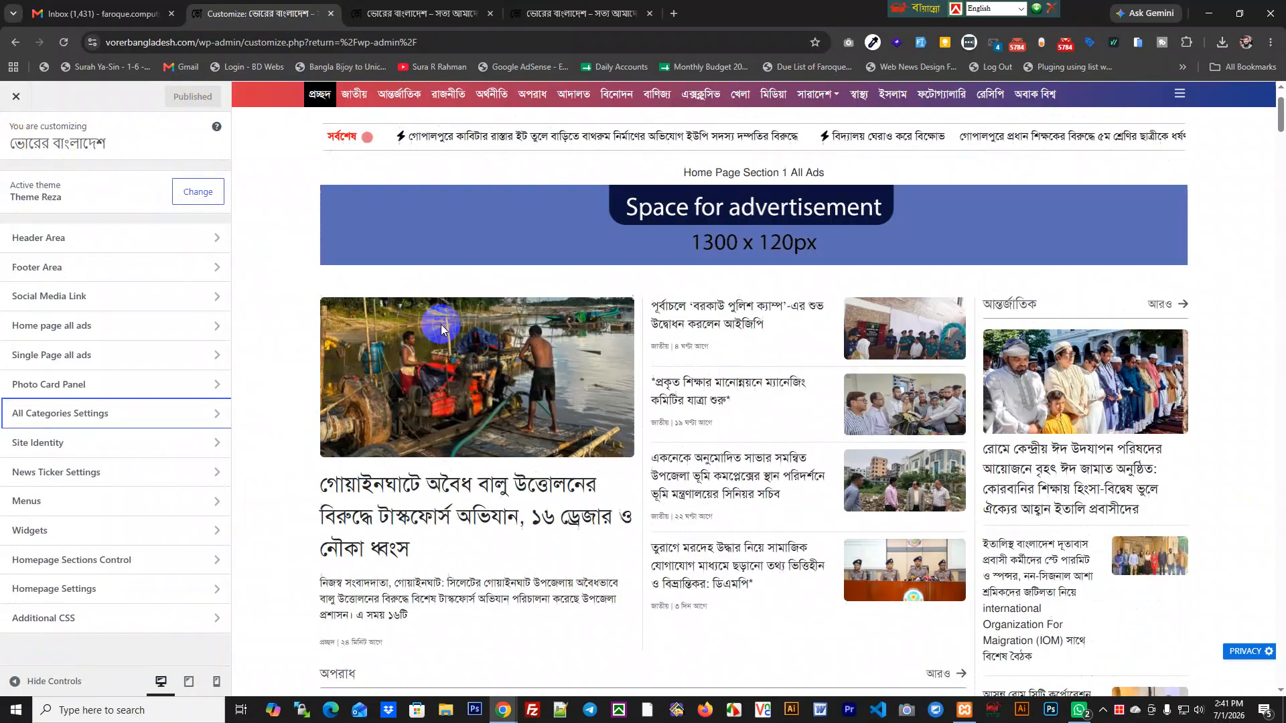
left_click(40, 563)
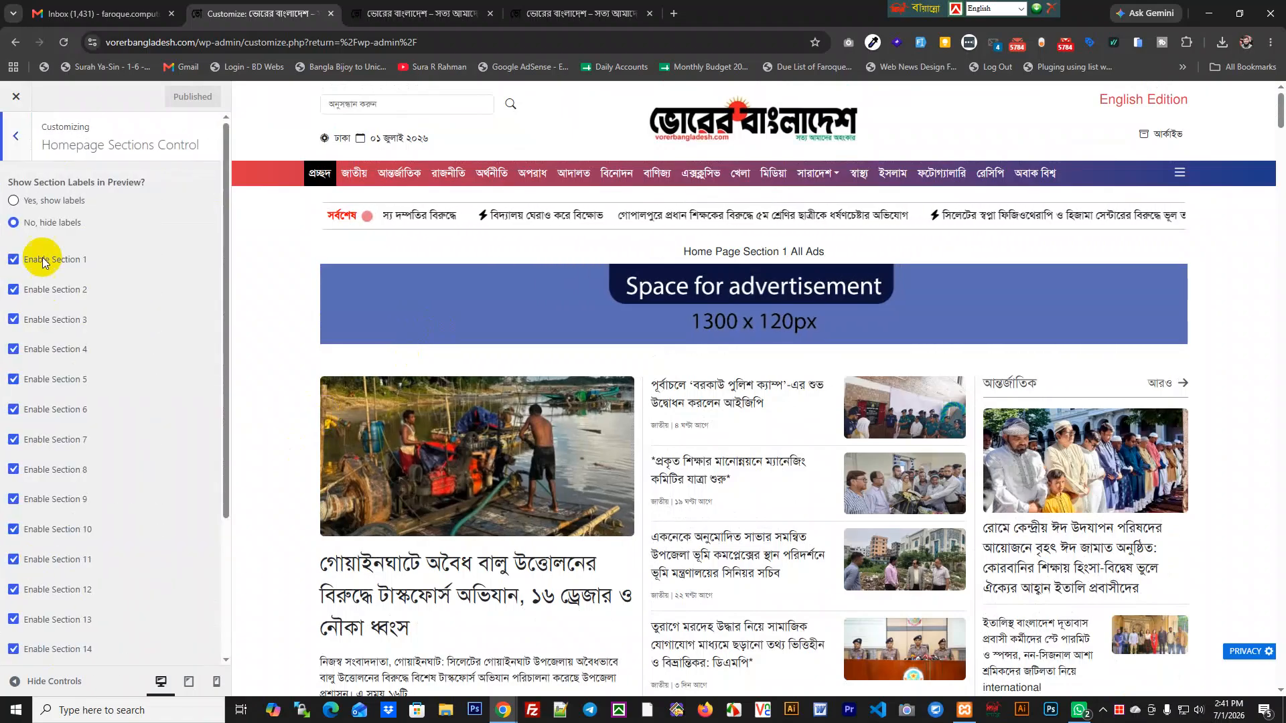
left_click(12, 201)
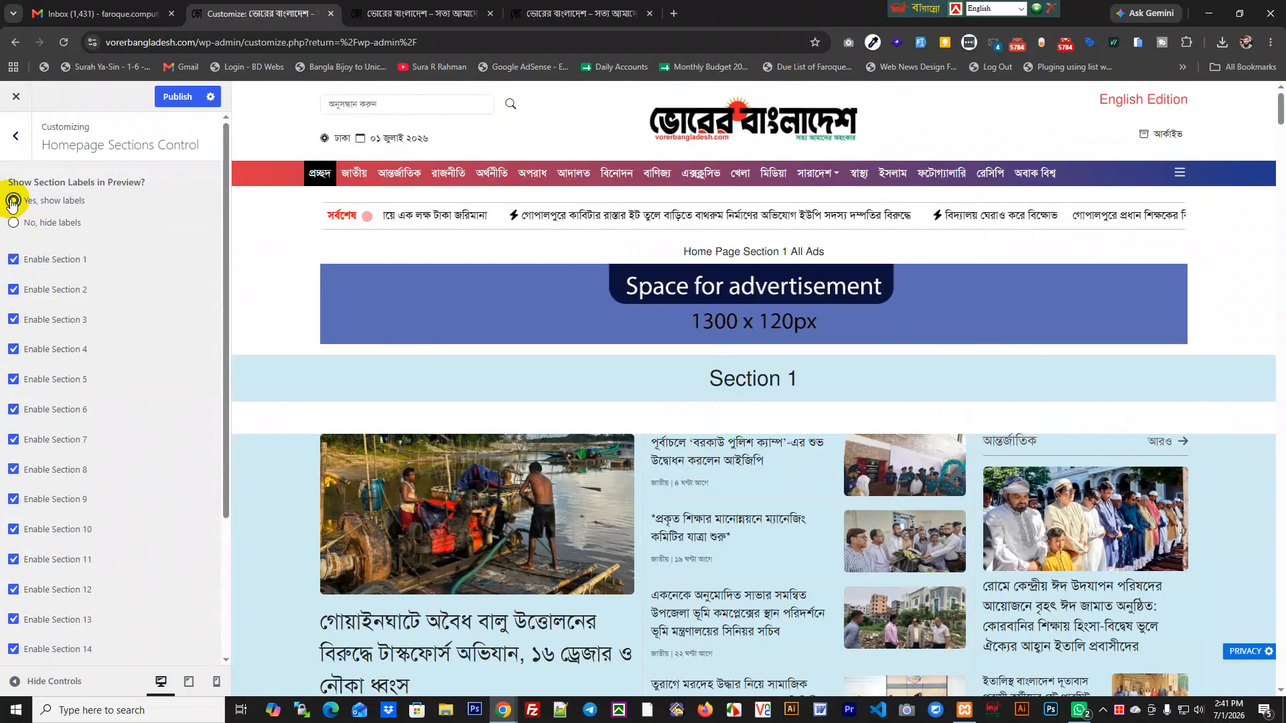
left_click_drag(737, 373, 895, 361)
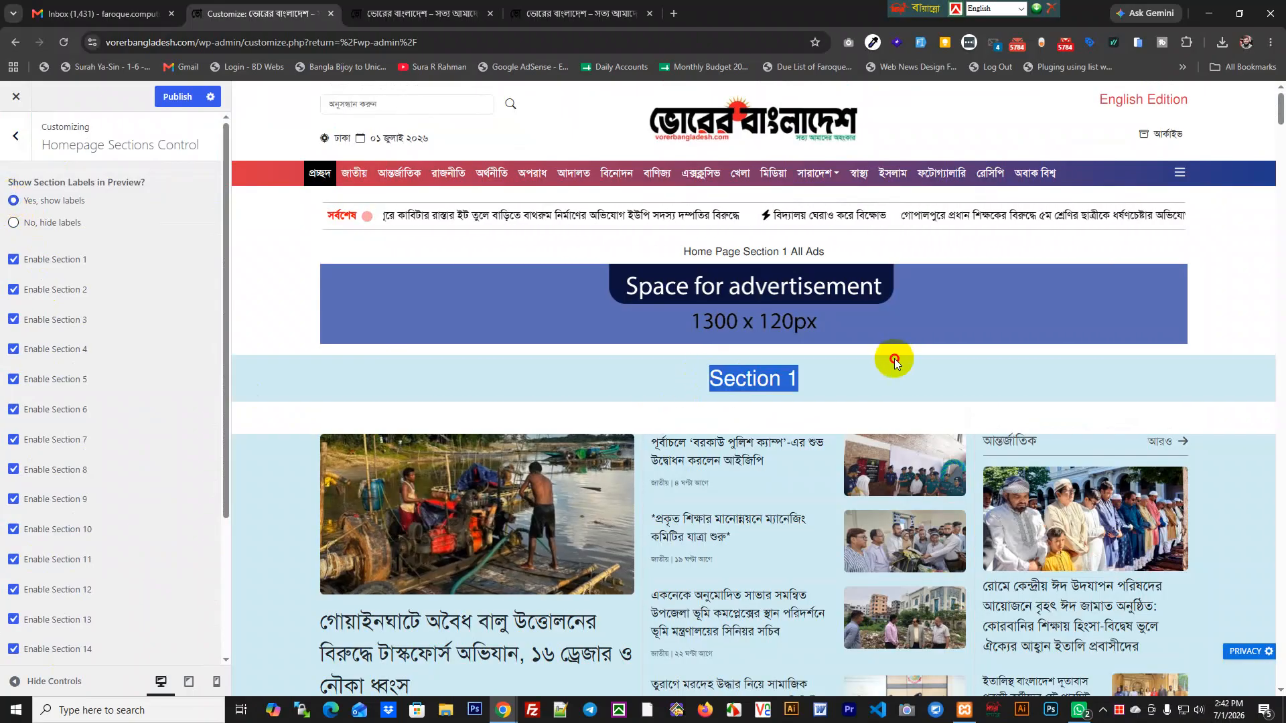
Try disabling Section 1 to see its effect in the preview, check the rest of the section list, and enable it again
left_click(12, 261)
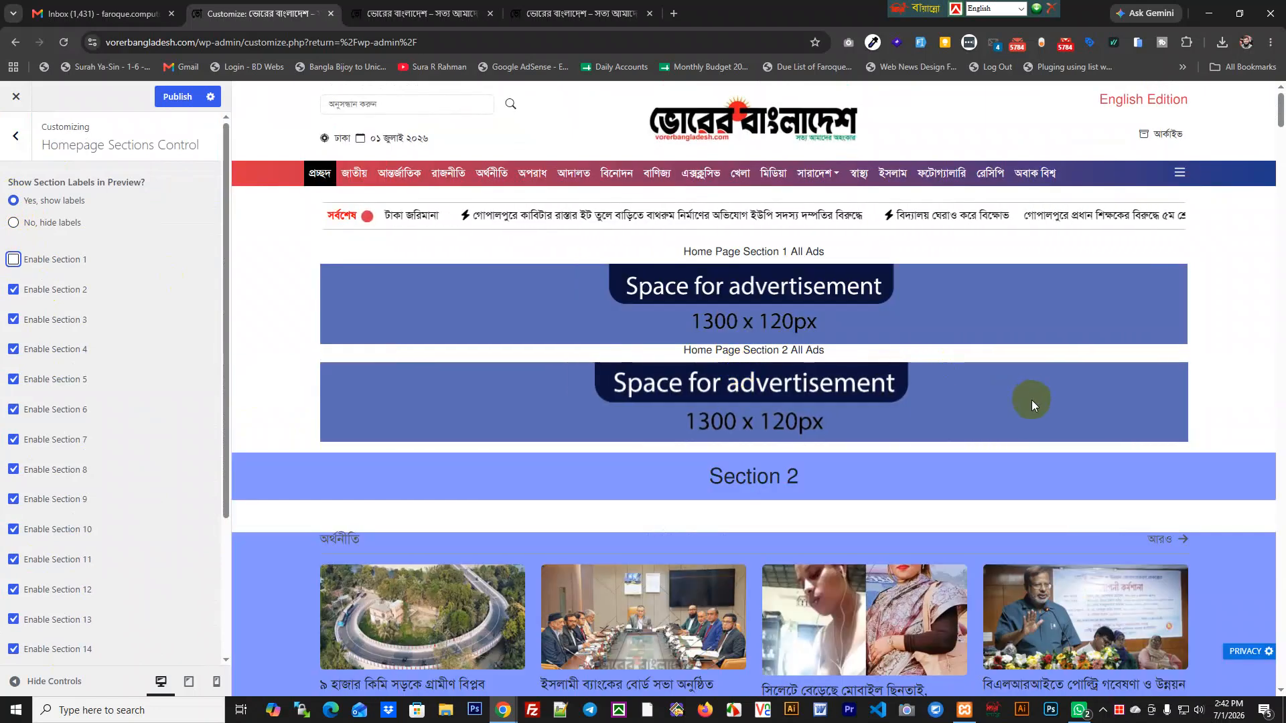
scroll(20, 304, "down", 3)
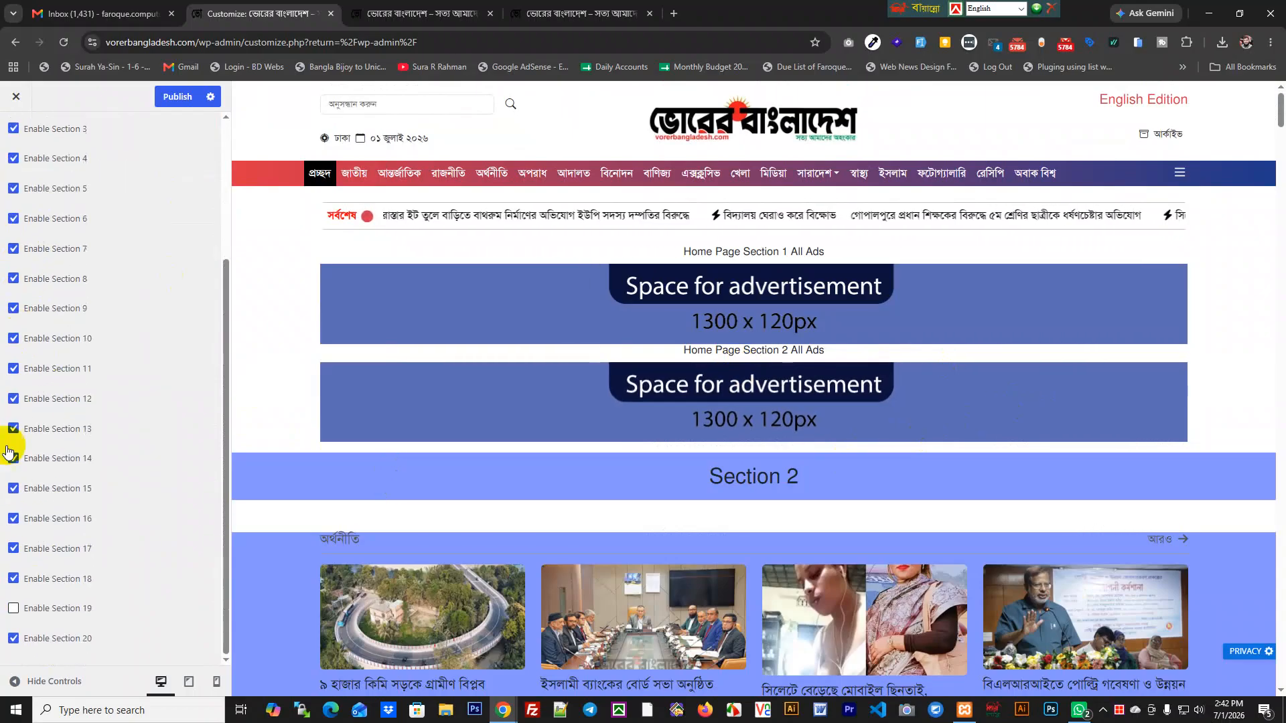
scroll(20, 580, "up", 3)
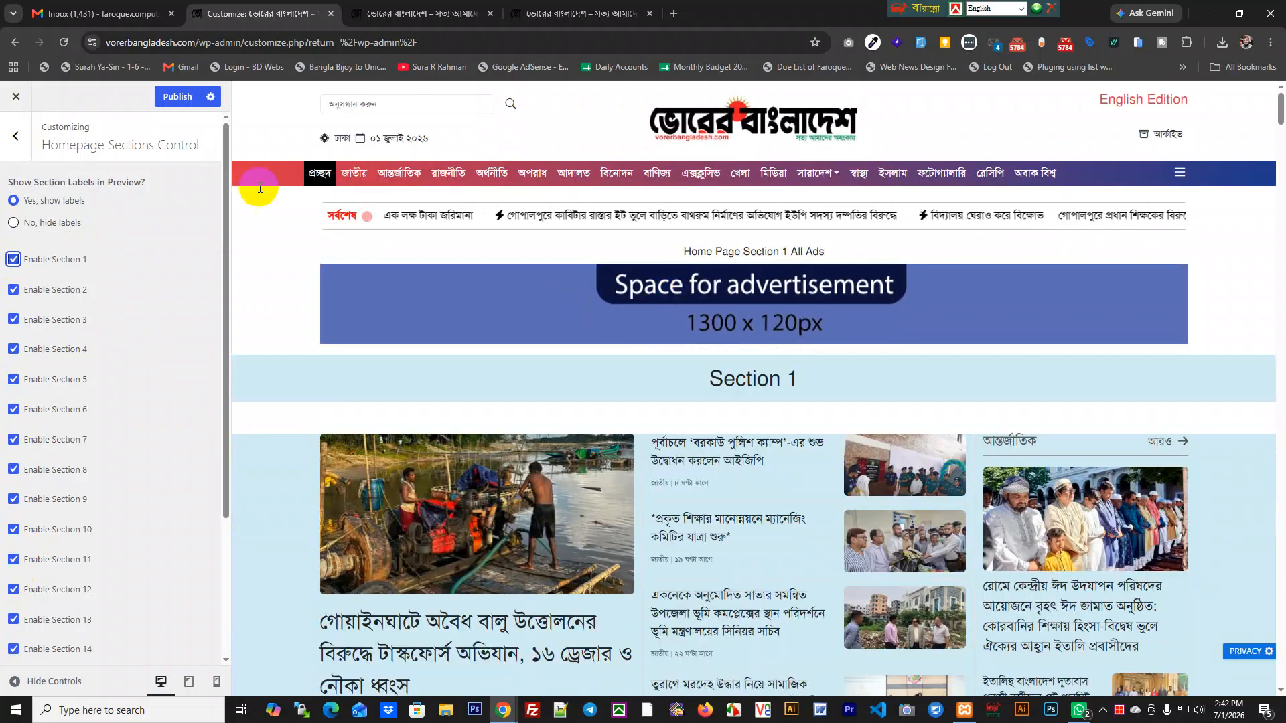
Reopen Homepage Sections Control, choose to hide section labels in the preview, and return to the main customizer list
left_click(36, 139)
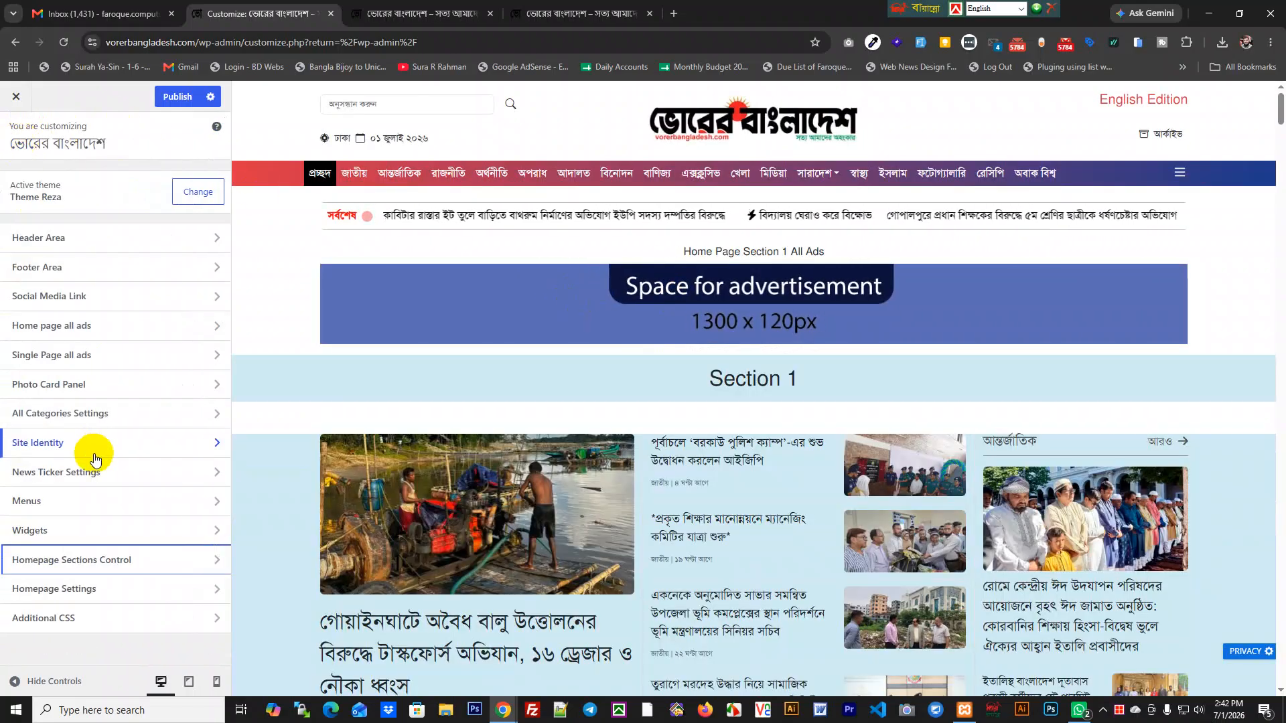
left_click(63, 560)
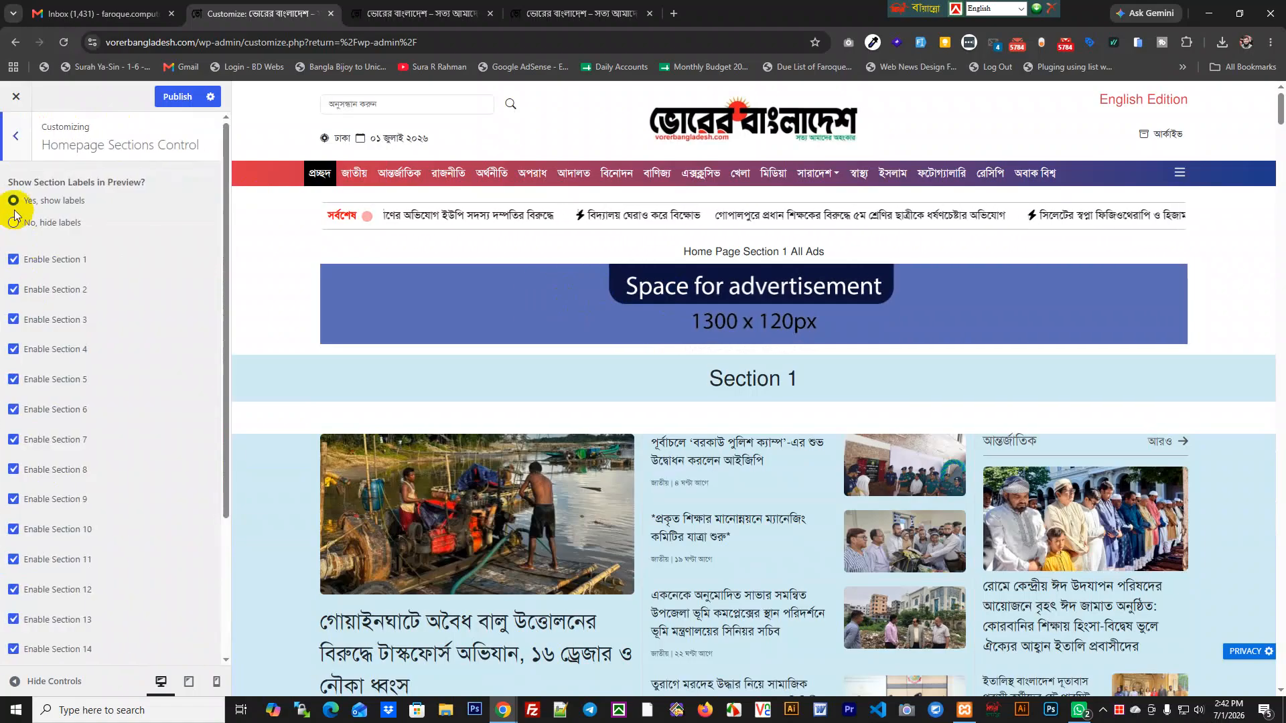
left_click(13, 223)
left_click(15, 136)
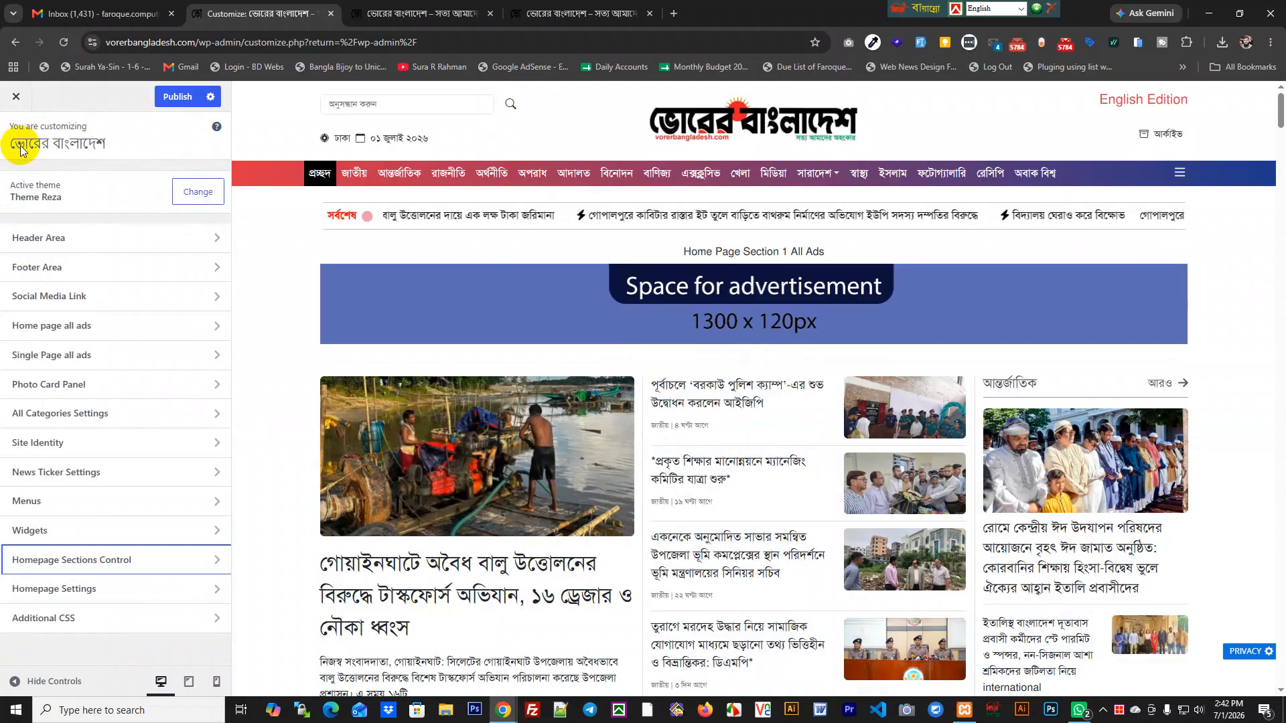
Open Home page all ads, highlight the Home Page Section 1 All Ads label in the preview, and open the section 1 ads settings
left_click(59, 327)
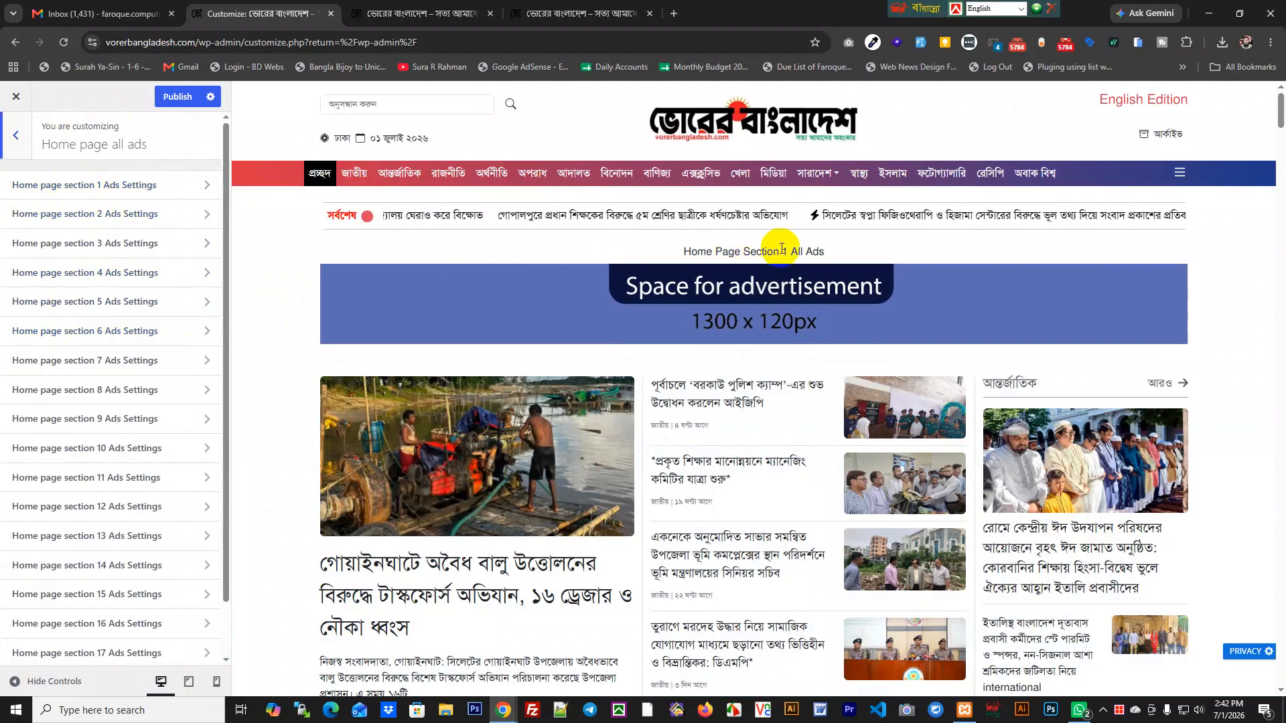
left_click_drag(822, 251, 671, 253)
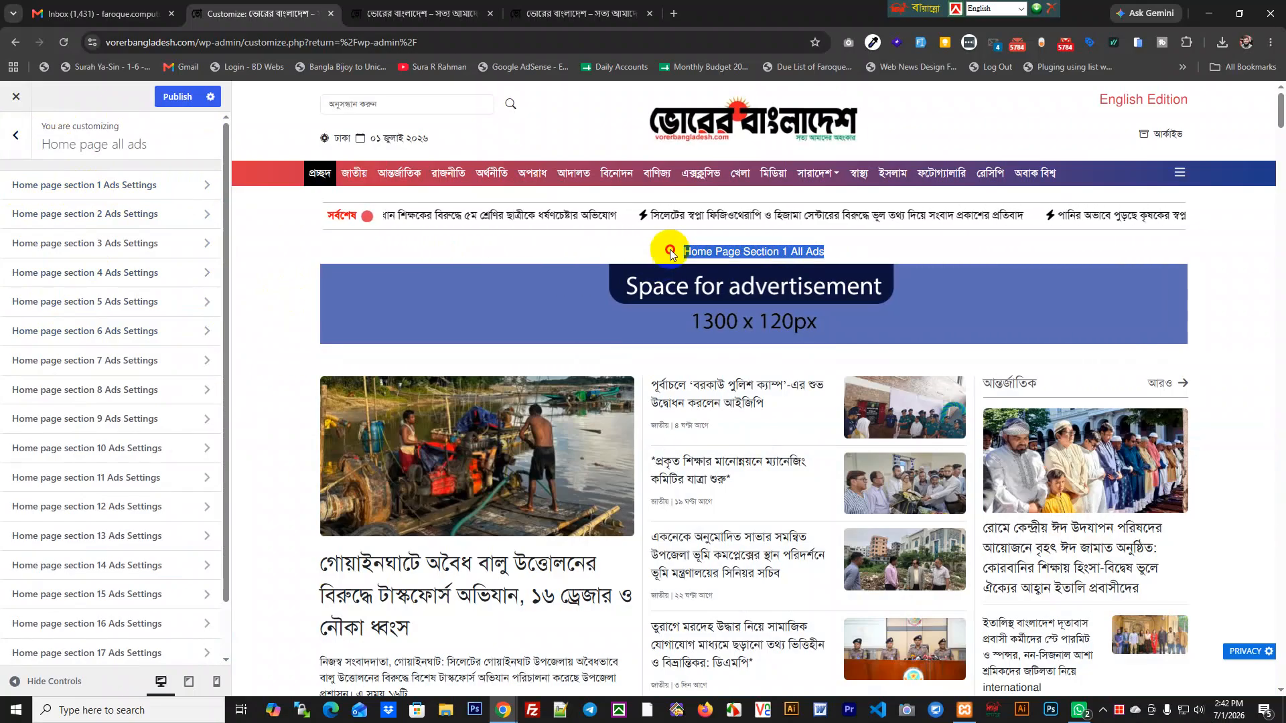
left_click(155, 185)
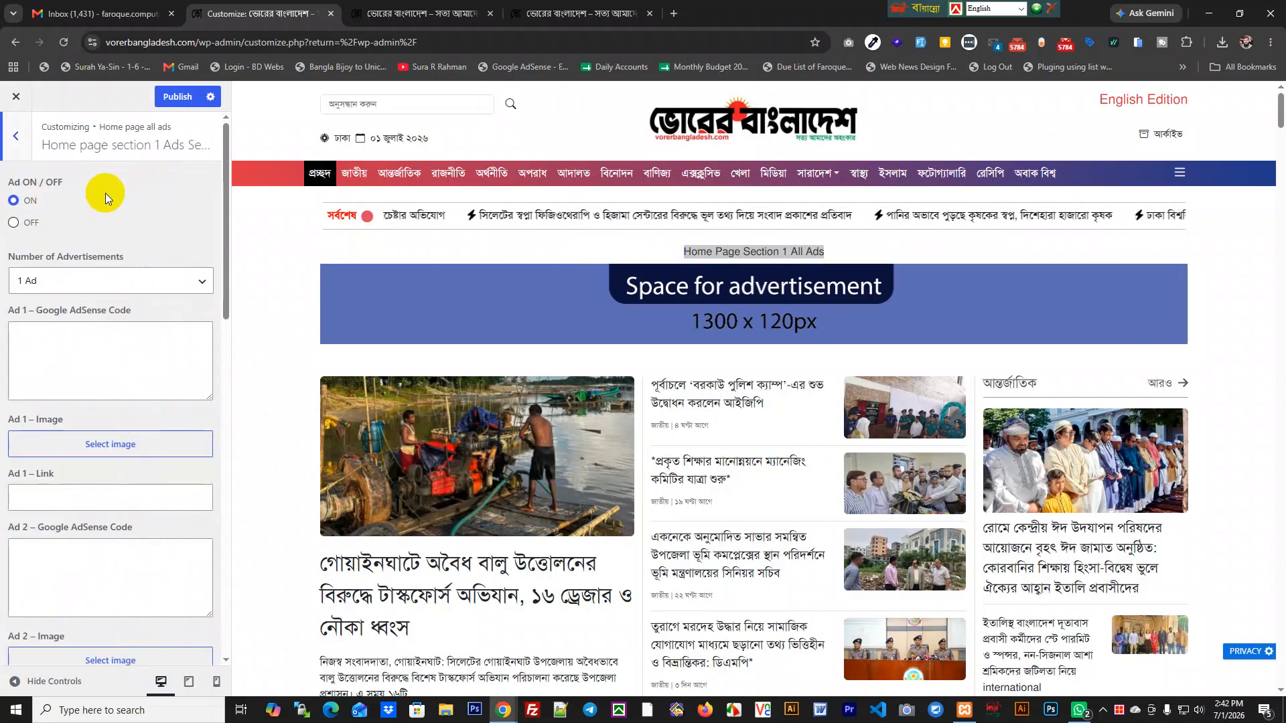
Turn the homepage section 1 ad OFF and publish it, and restore the ad to ON and publish again
left_click(14, 223)
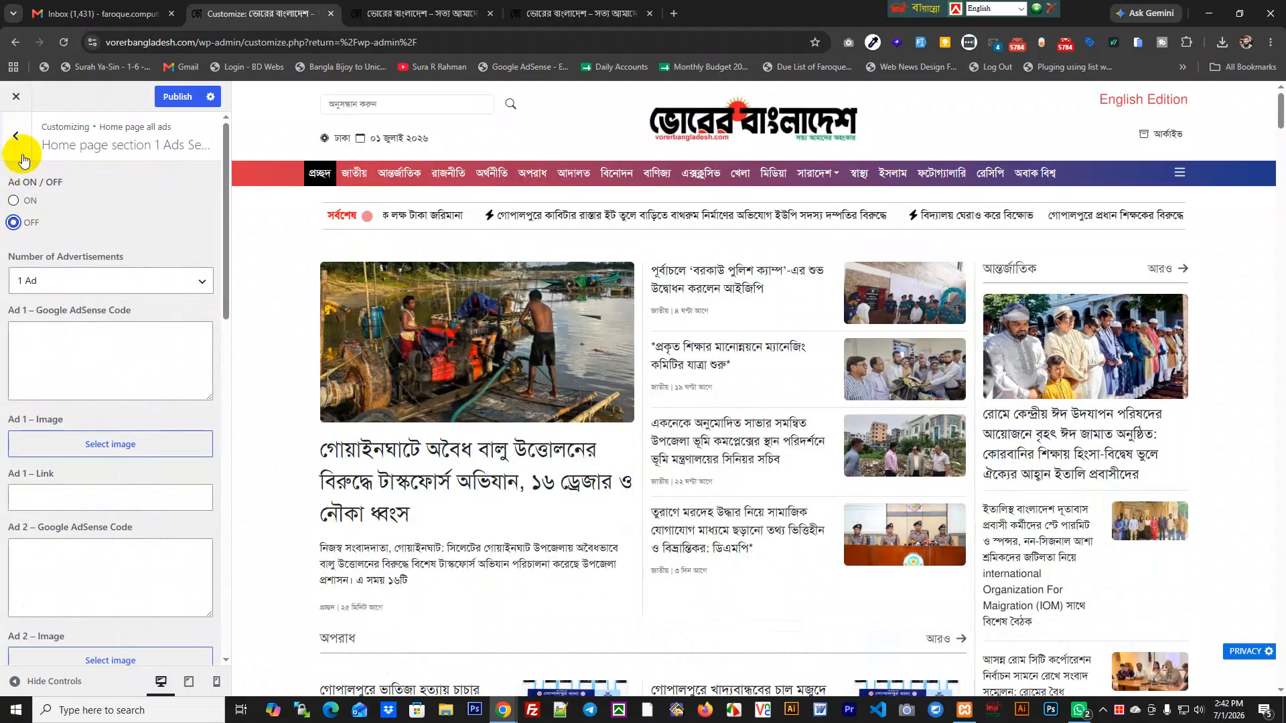
left_click(14, 200)
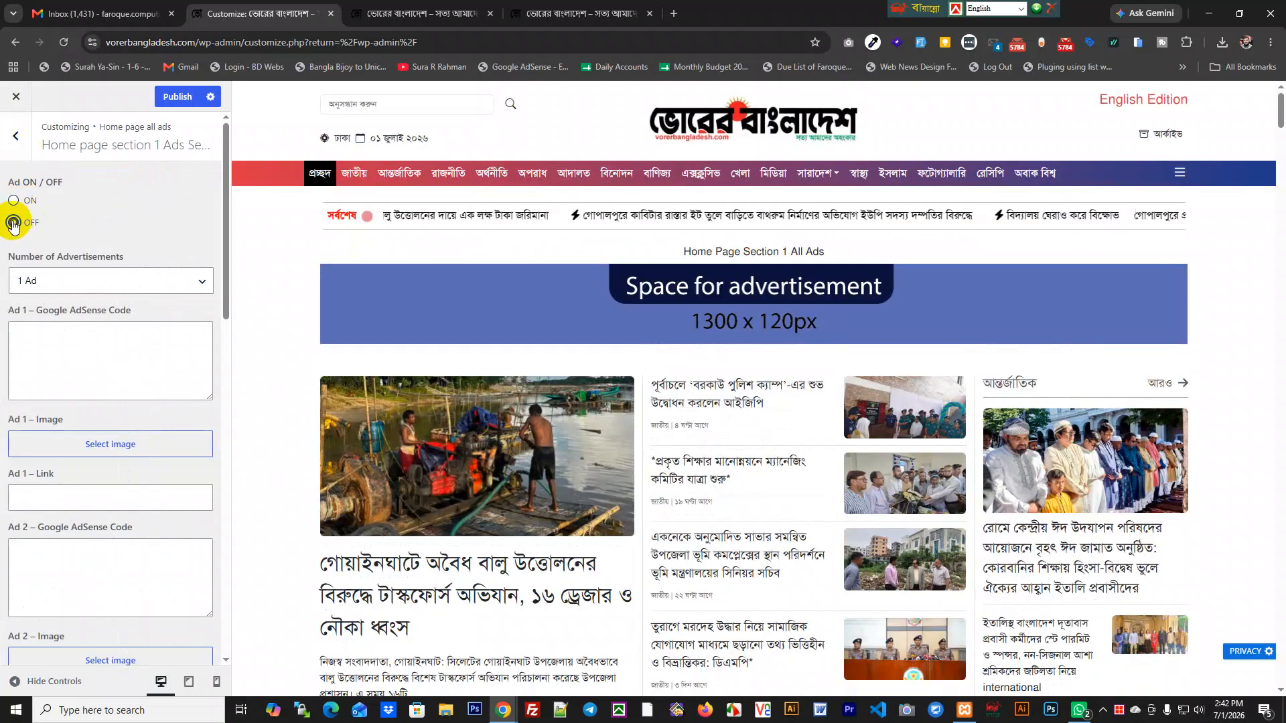
left_click(14, 222)
left_click(172, 95)
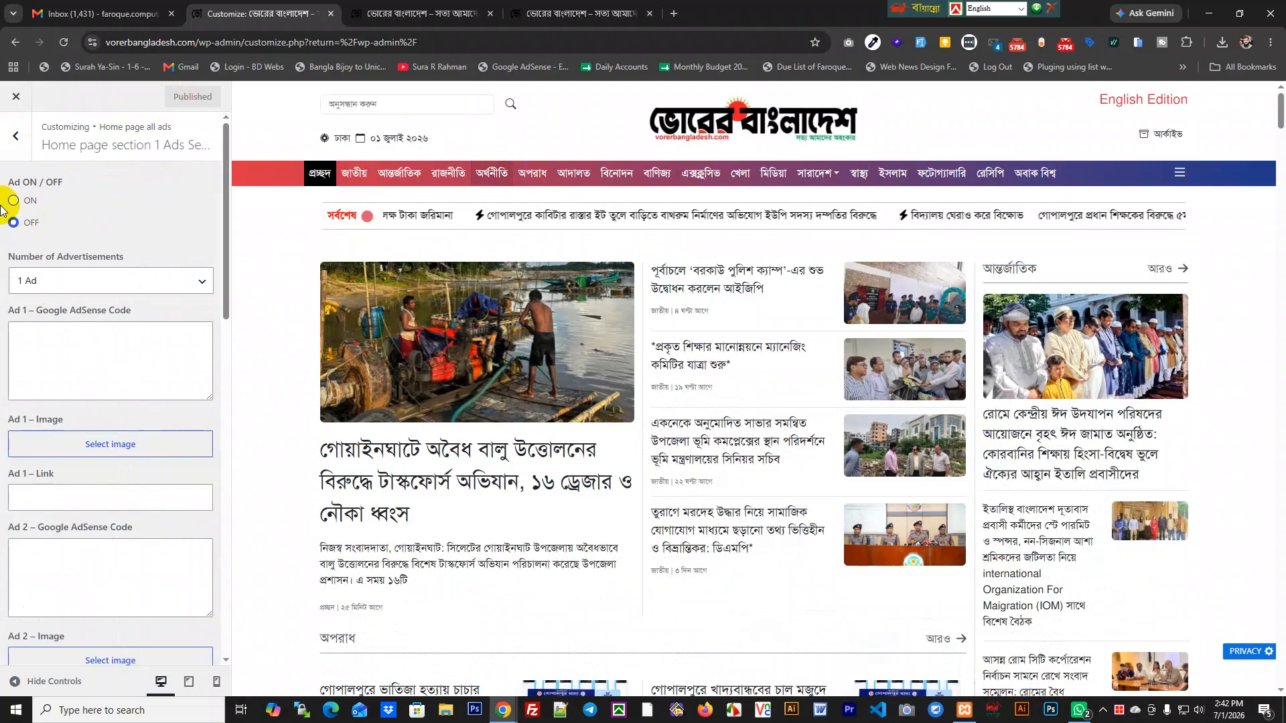
left_click(173, 95)
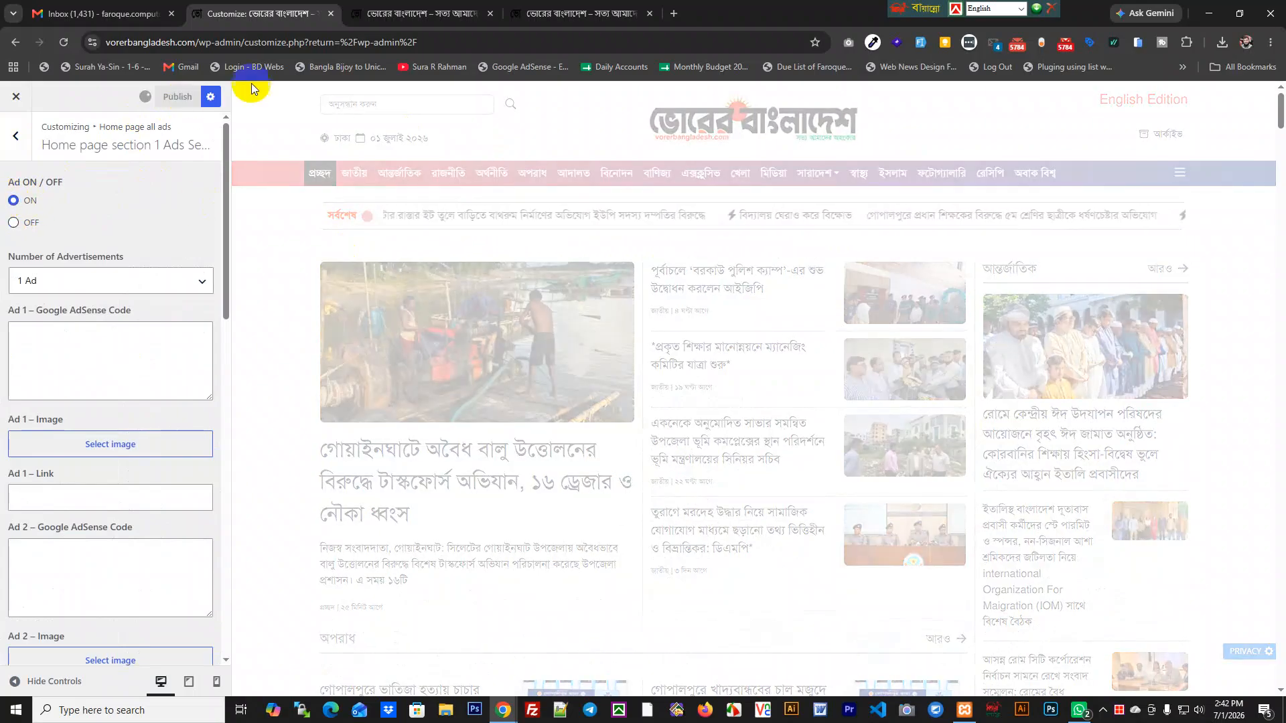
Reload the customizer preview page opened separately and check the section 1 ad on it
left_click(576, 14)
right_click(139, 182)
left_click(155, 238)
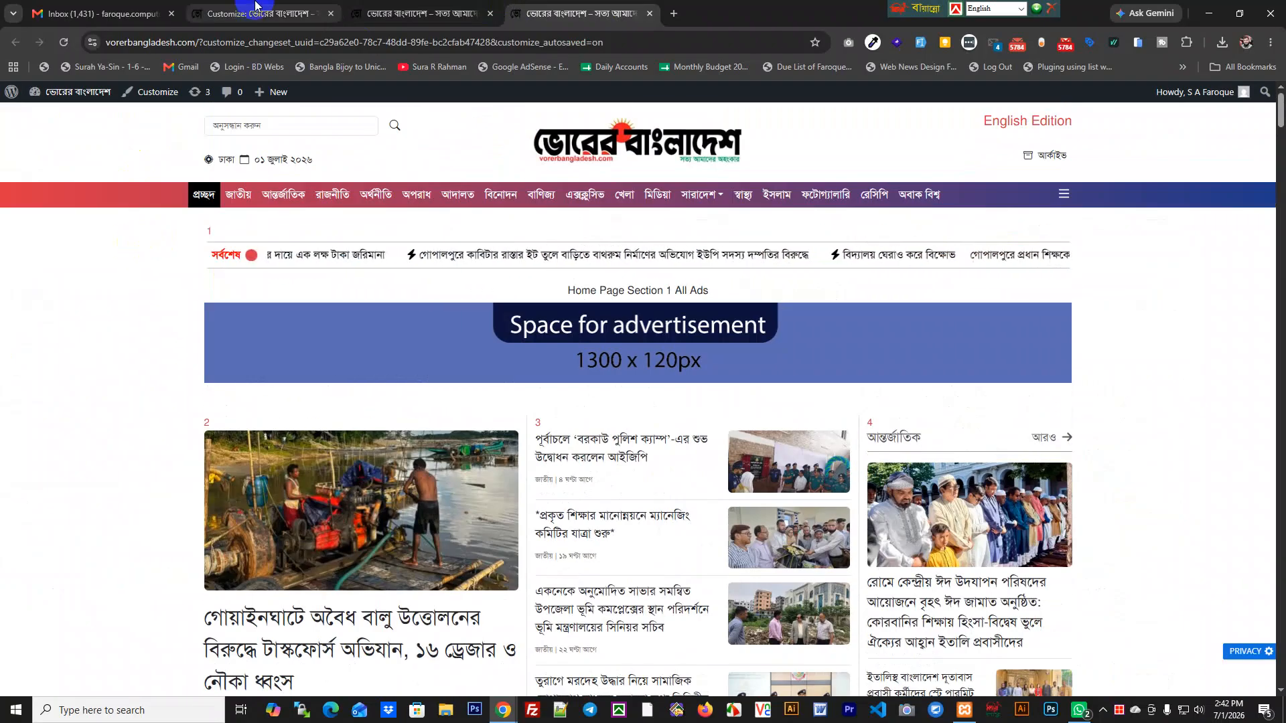
Return to the customizer, leave the homepage ads settings and open All Categories Settings
left_click(249, 8)
left_click(16, 137)
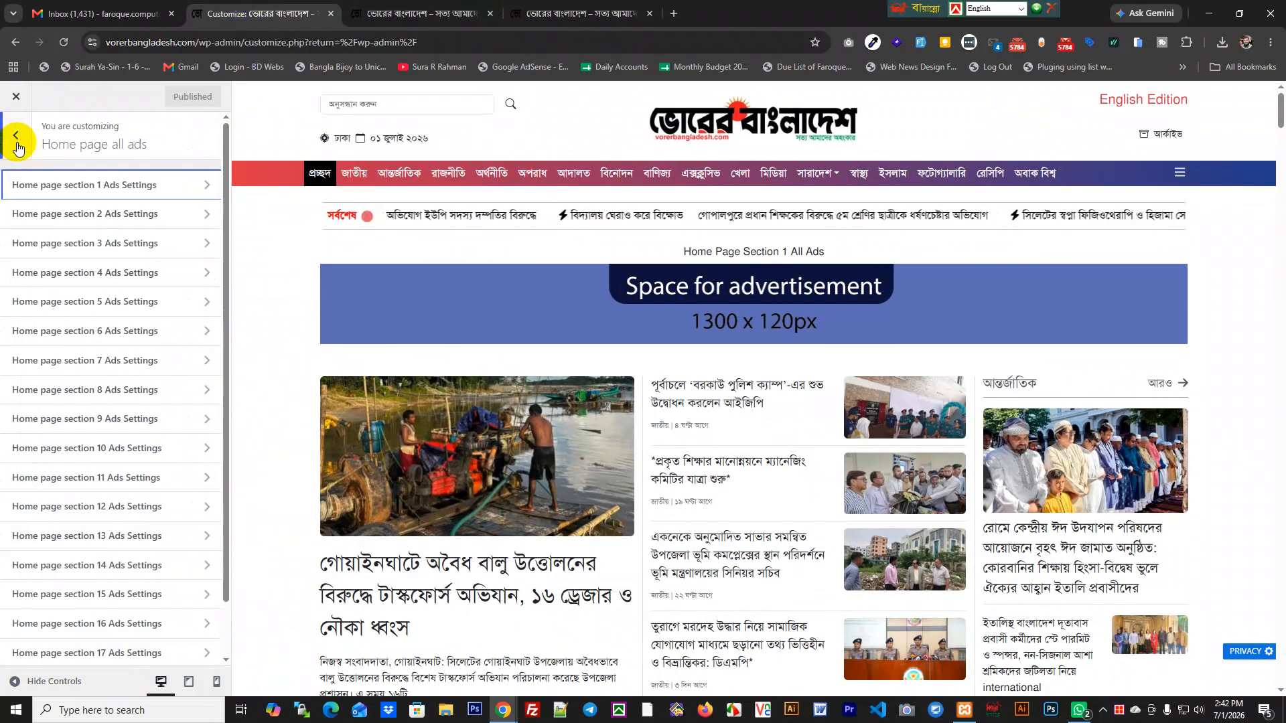
left_click(20, 137)
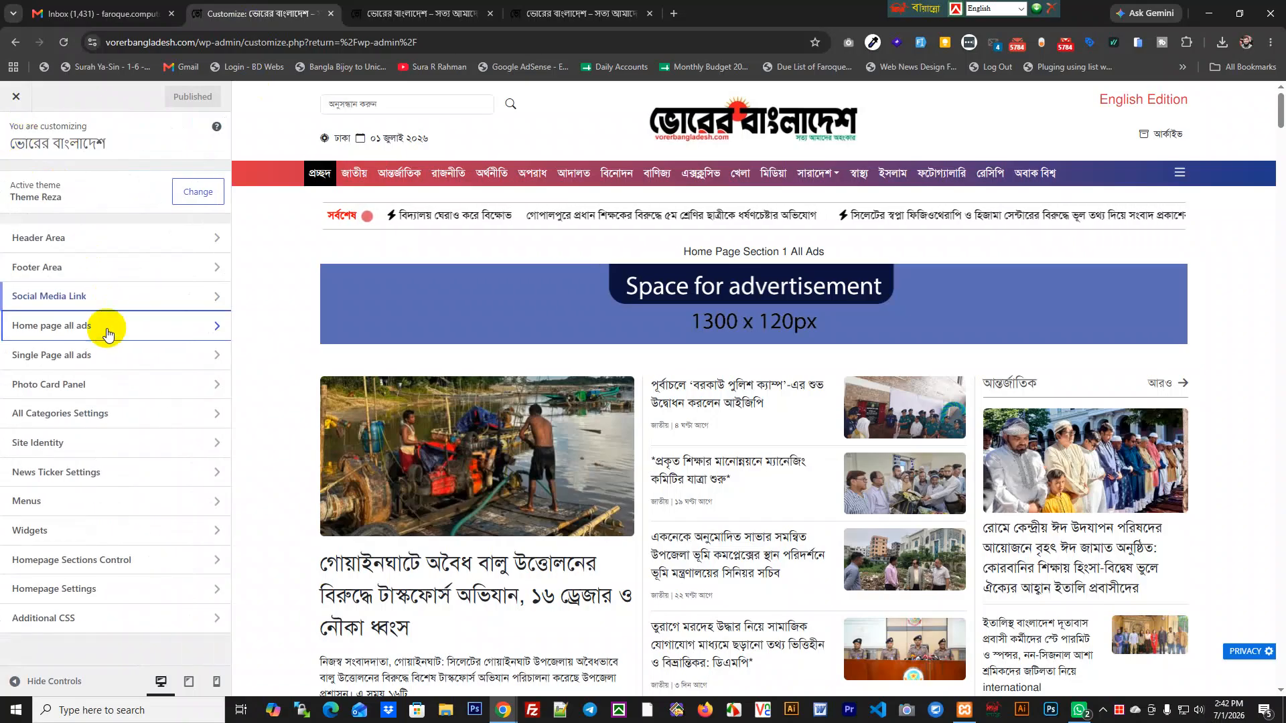
left_click(106, 414)
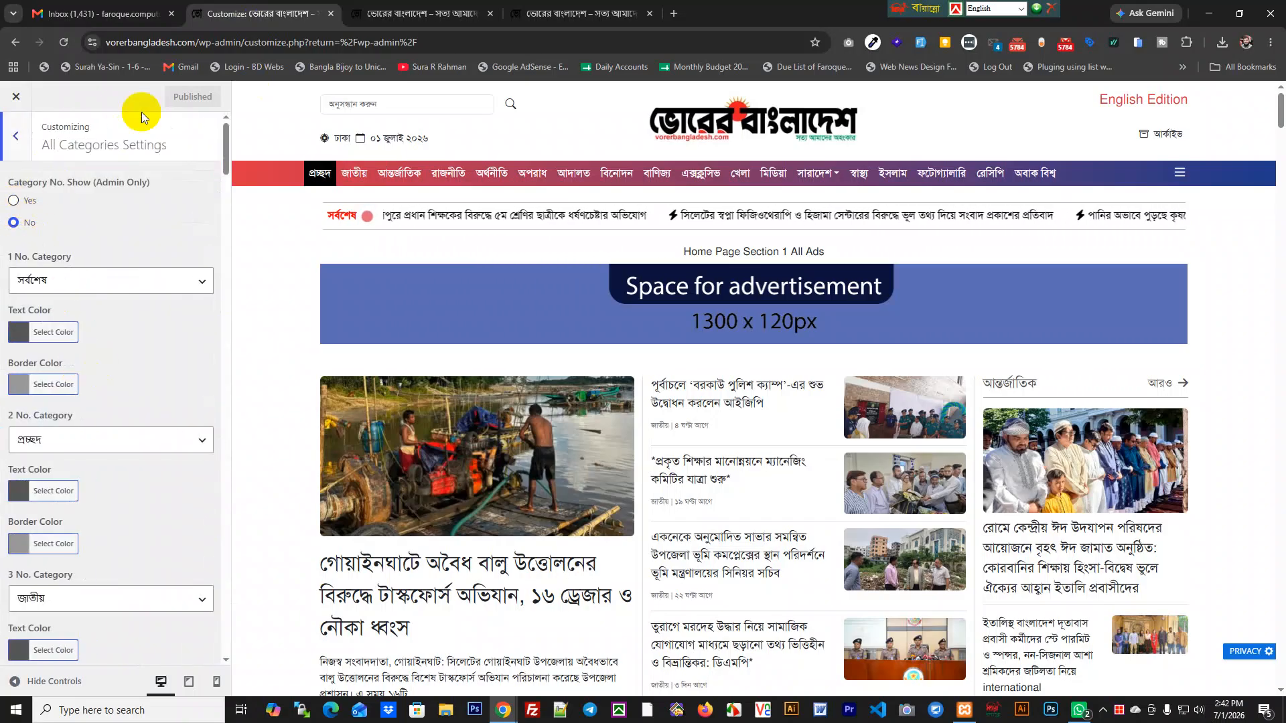
Switch Category No. Show (Admin Only) to Yes, set it back to No and publish
left_click(15, 200)
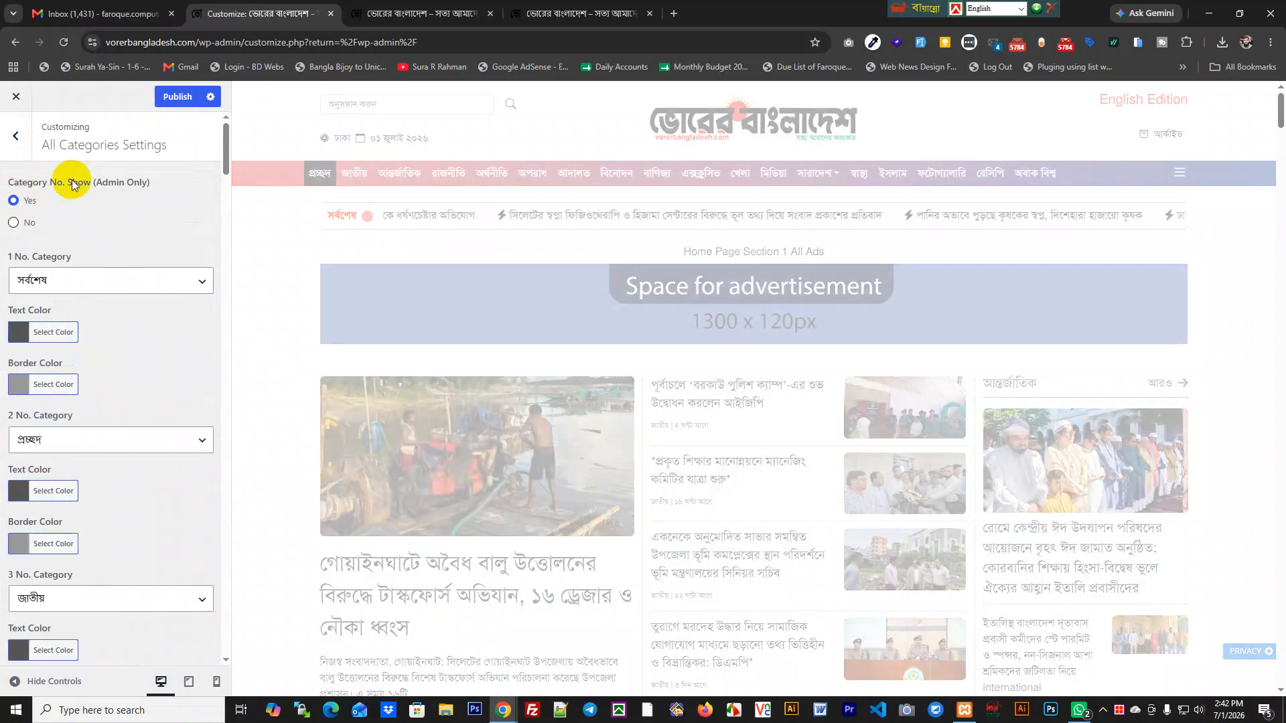
left_click(13, 223)
left_click(178, 97)
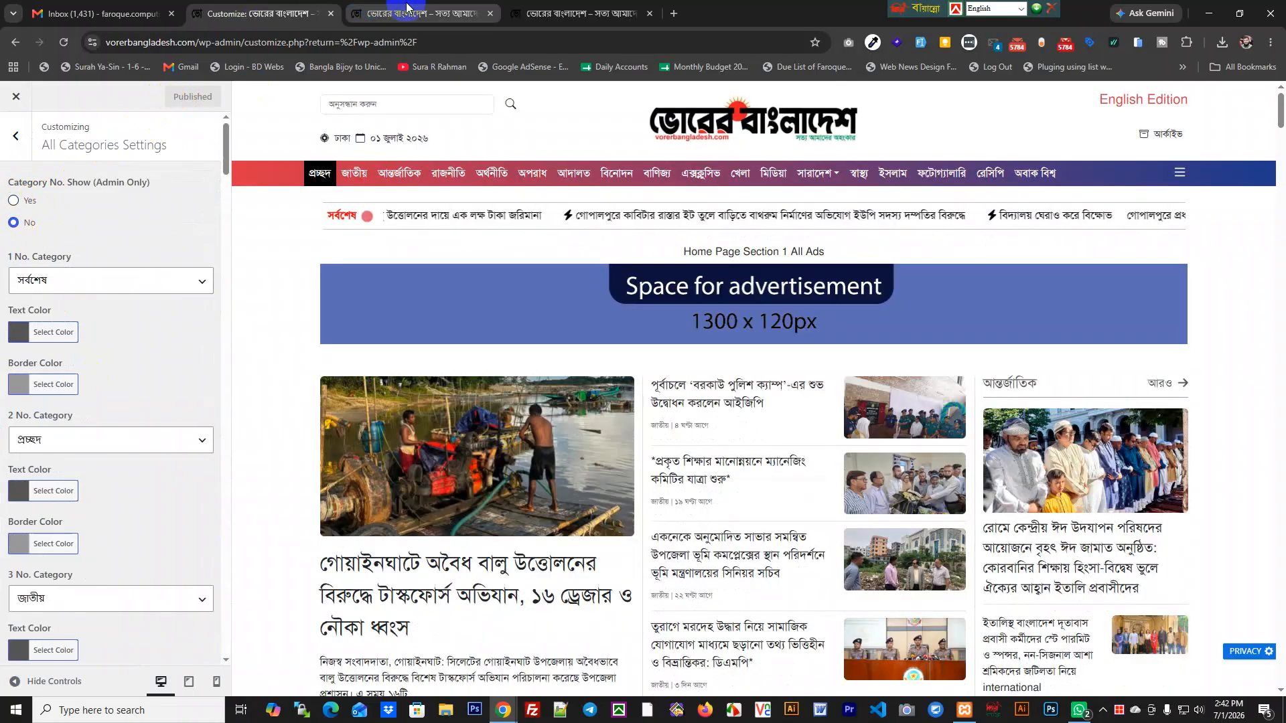
Reload the live homepage and check whether category numbers appear above the sections
left_click(415, 13)
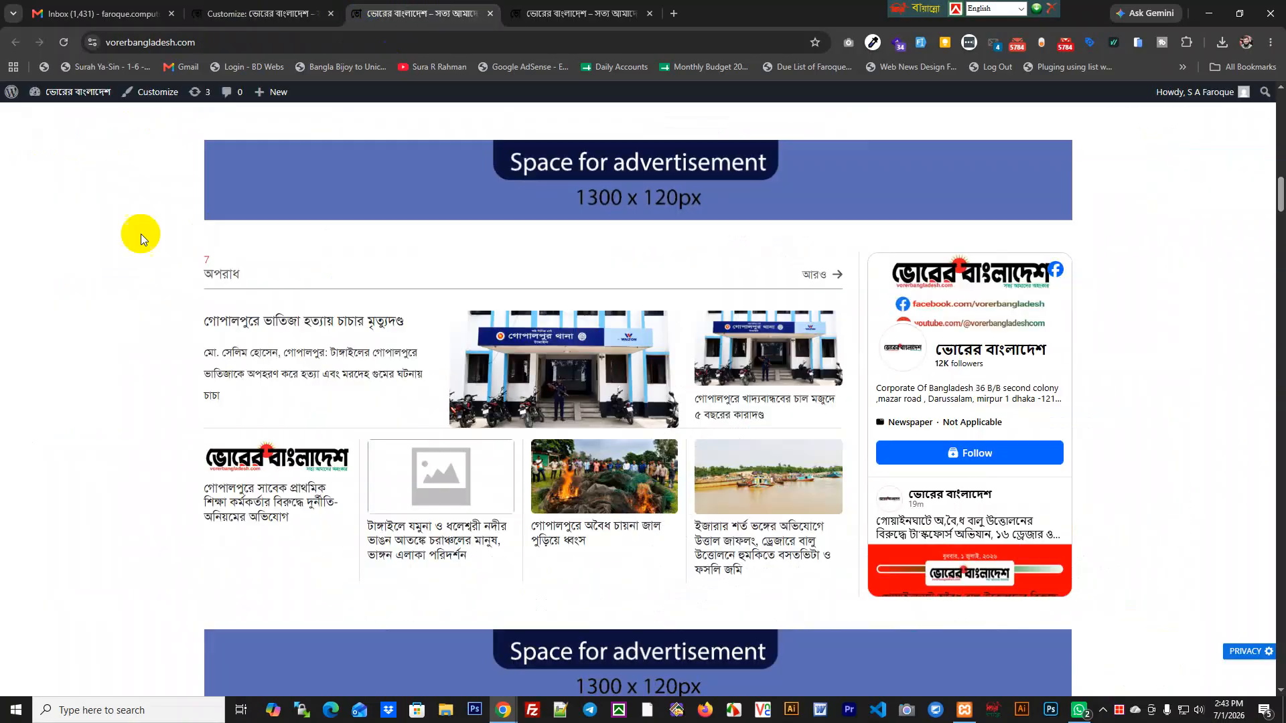
right_click(139, 231)
left_click(176, 285)
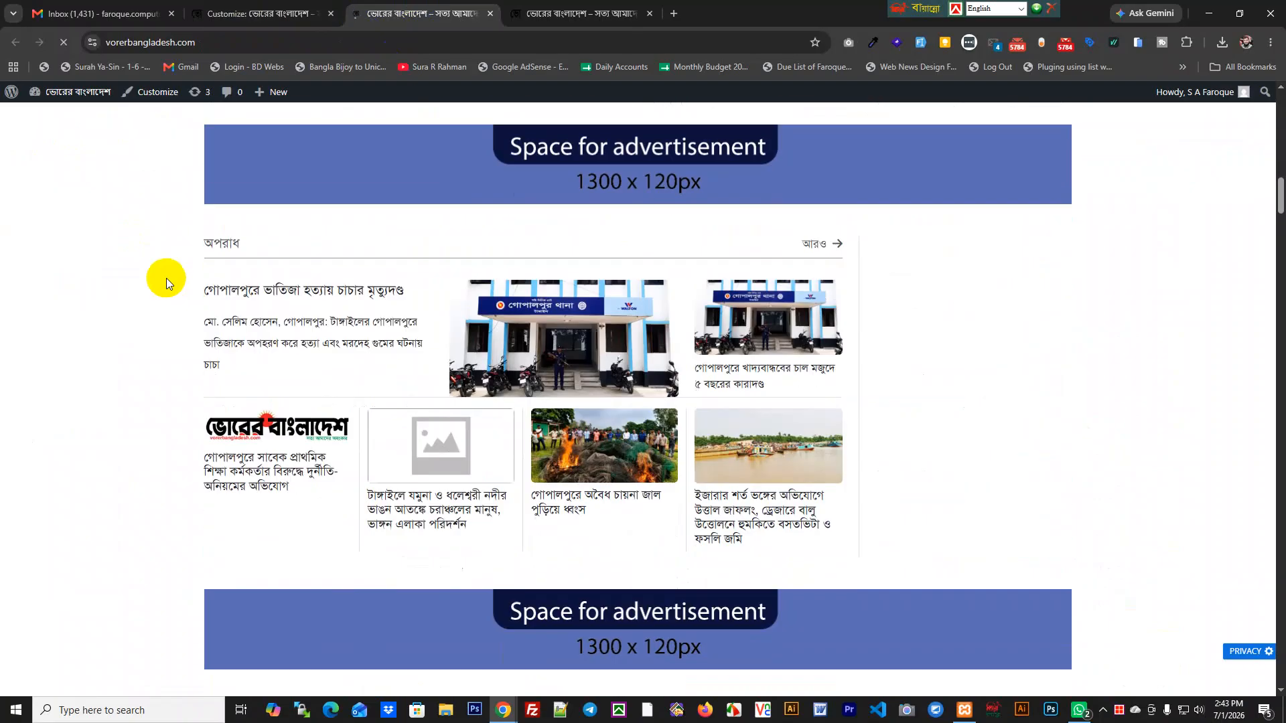